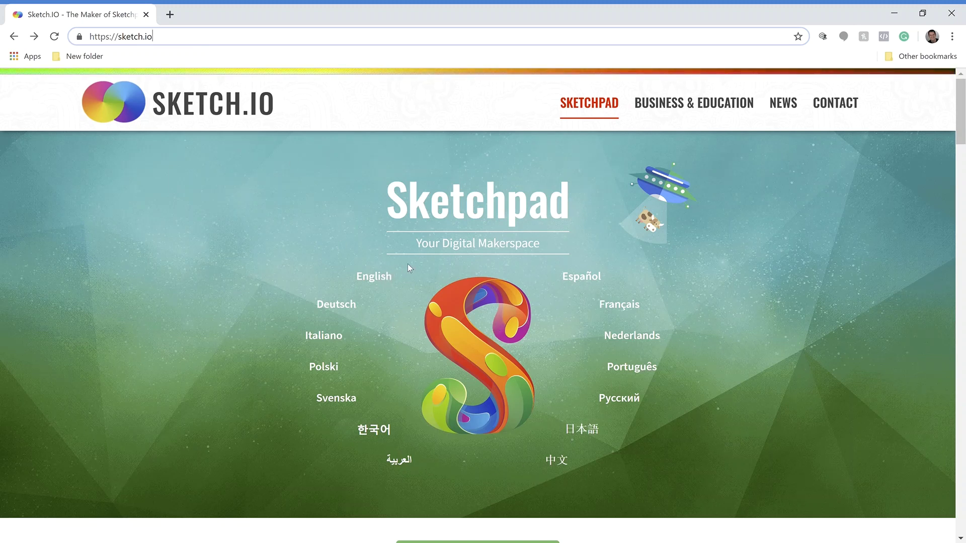
# Step: Open the English version of Sketchpad and choose the Paintbrush as the drawing brush
pyautogui.click(378, 275)
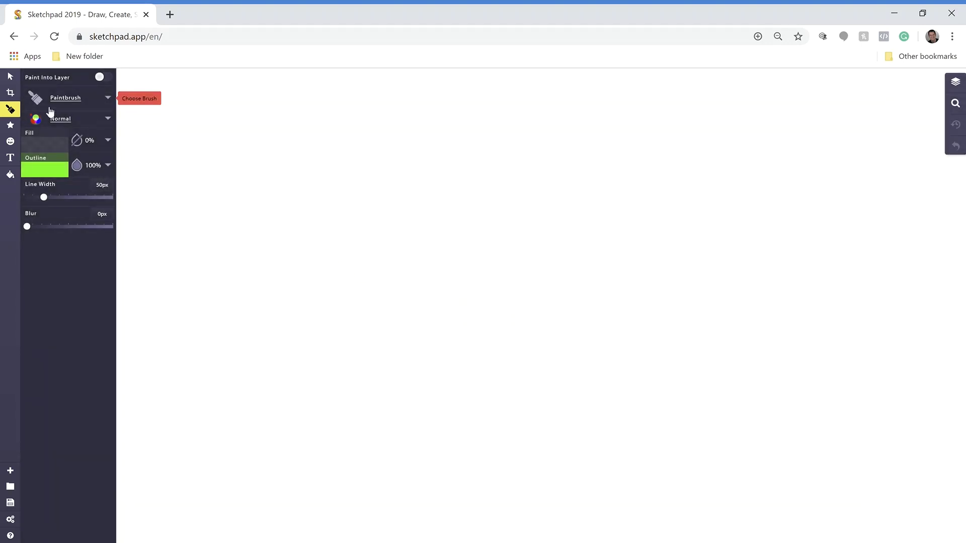
pyautogui.click(73, 104)
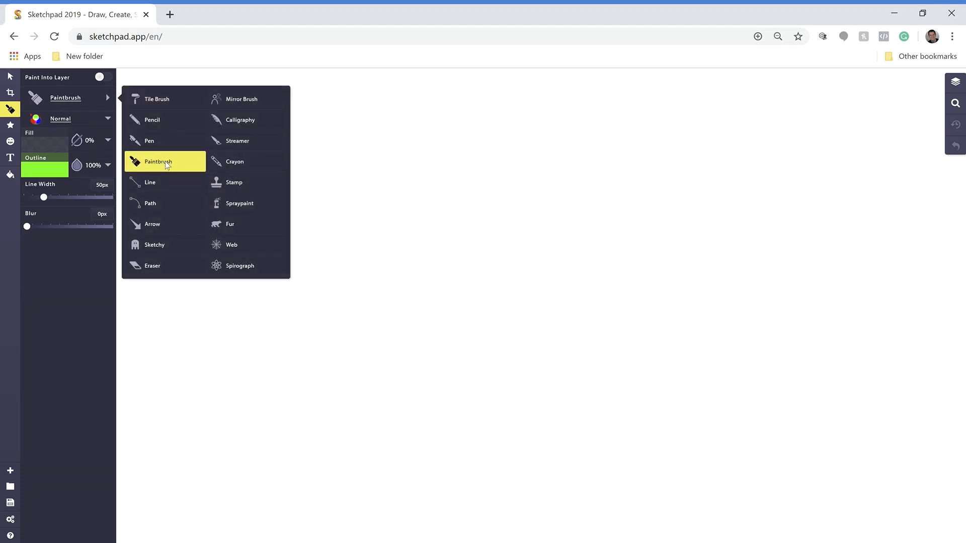
pyautogui.click(170, 157)
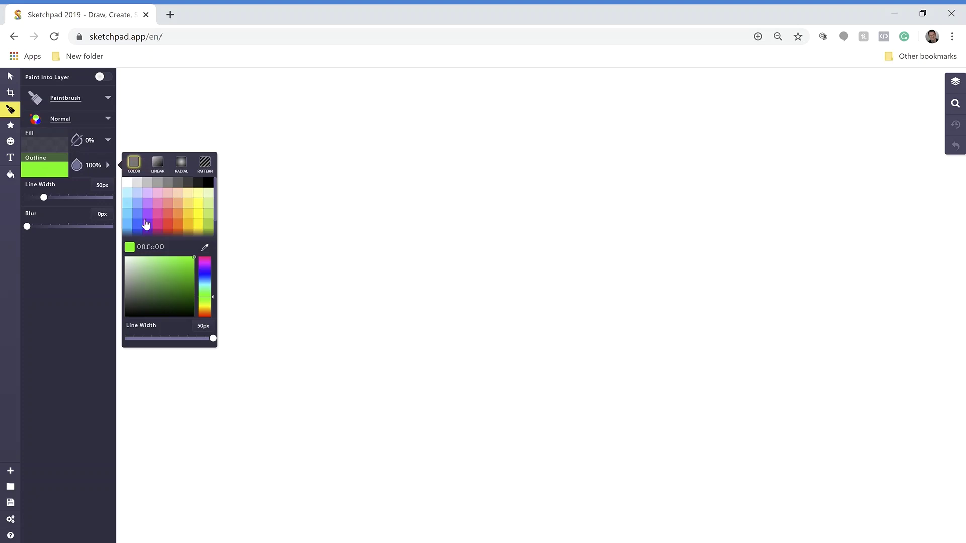
# Step: Set the Paintbrush outline to yellow fff200 and its line width to 64 px
pyautogui.scroll(-2, 178, 223)
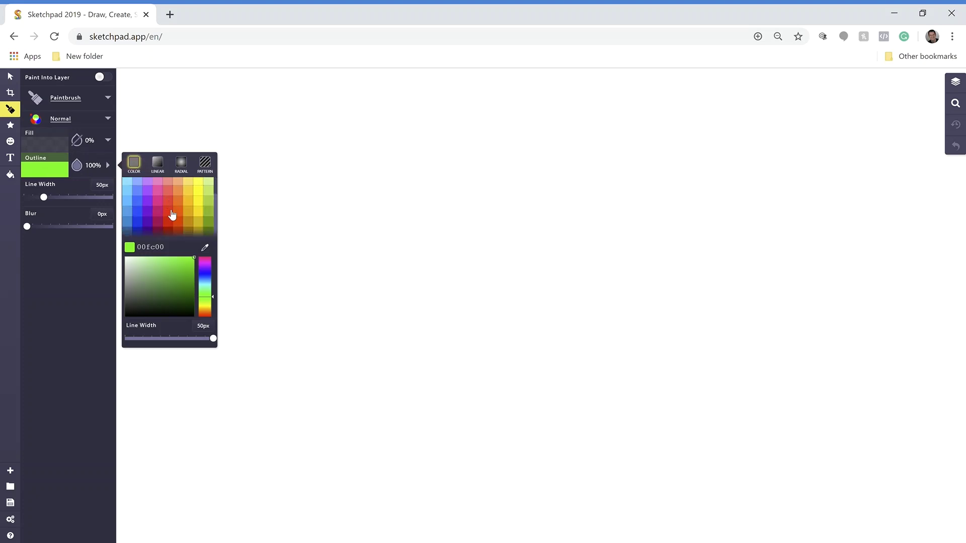
pyautogui.click(199, 204)
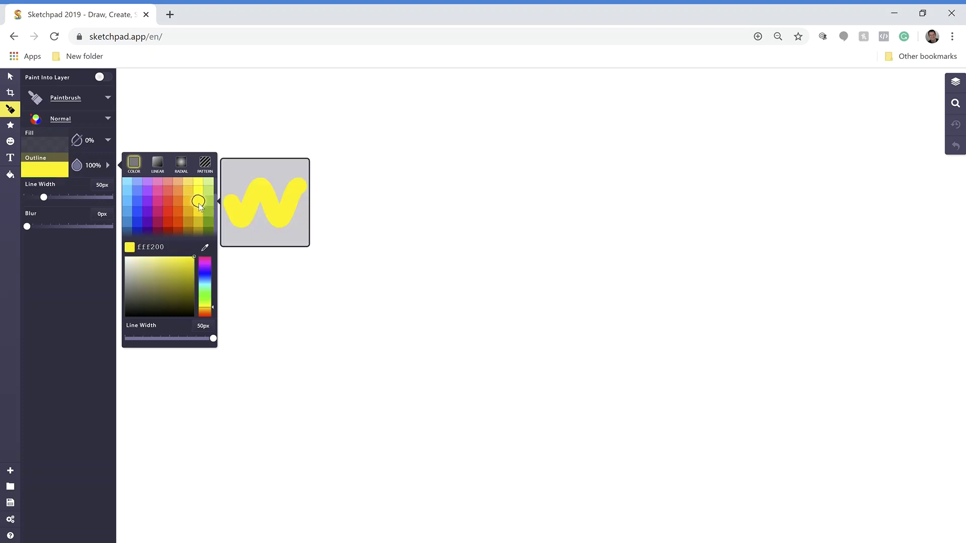
pyautogui.moveTo(45, 198)
pyautogui.mouseDown()
pyautogui.moveTo(84, 202)
pyautogui.moveTo(24, 206)
pyautogui.moveTo(54, 206)
pyautogui.moveTo(39, 203)
pyautogui.moveTo(29, 229)
pyautogui.moveTo(73, 233)
pyautogui.moveTo(24, 235)
pyautogui.mouseUp()
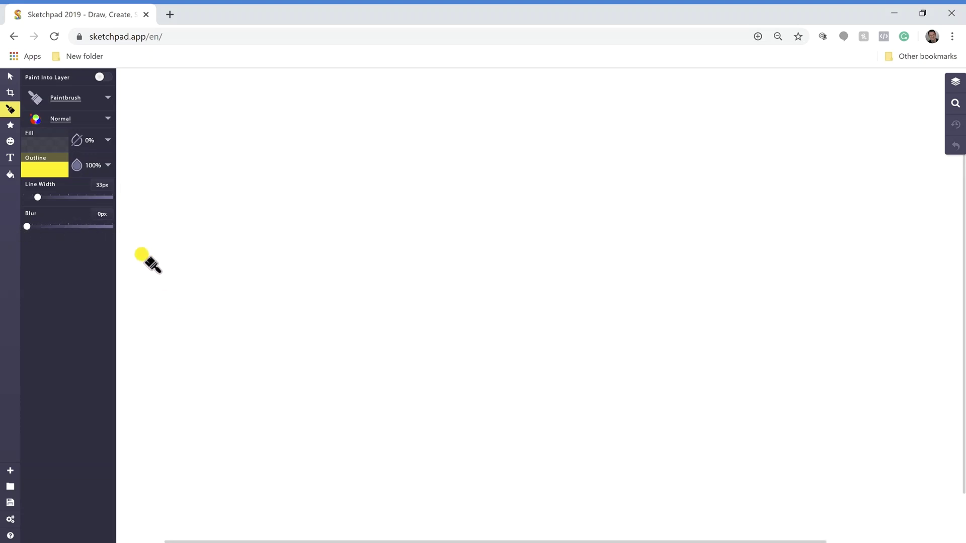
pyautogui.moveTo(38, 197); pyautogui.dragTo(52, 198)
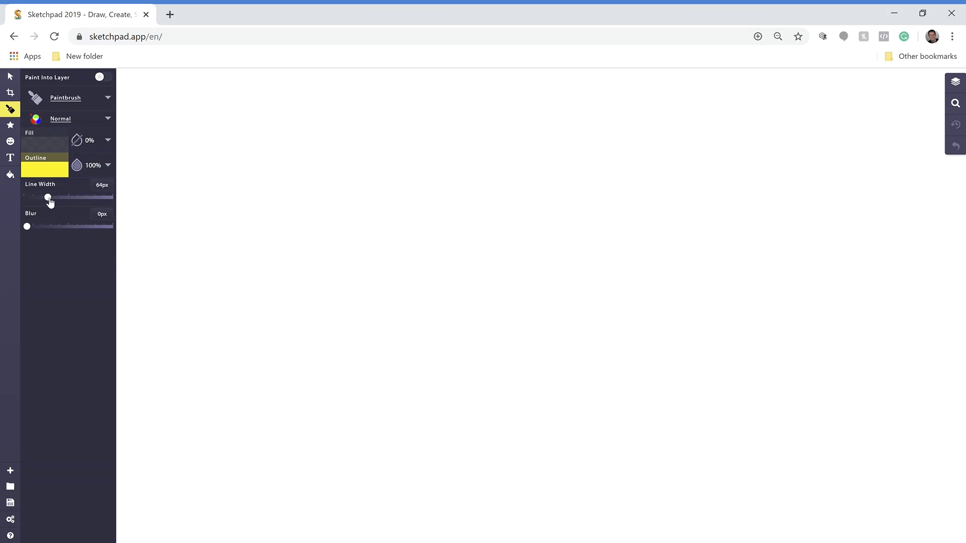
# Step: Paint four wavy, roughly horizontal yellow lines across the canvas, spaced from its upper part down to its lower part
pyautogui.moveTo(126, 259)
pyautogui.mouseDown()
pyautogui.moveTo(193, 179)
pyautogui.moveTo(304, 254)
pyautogui.moveTo(793, 108)
pyautogui.mouseUp()
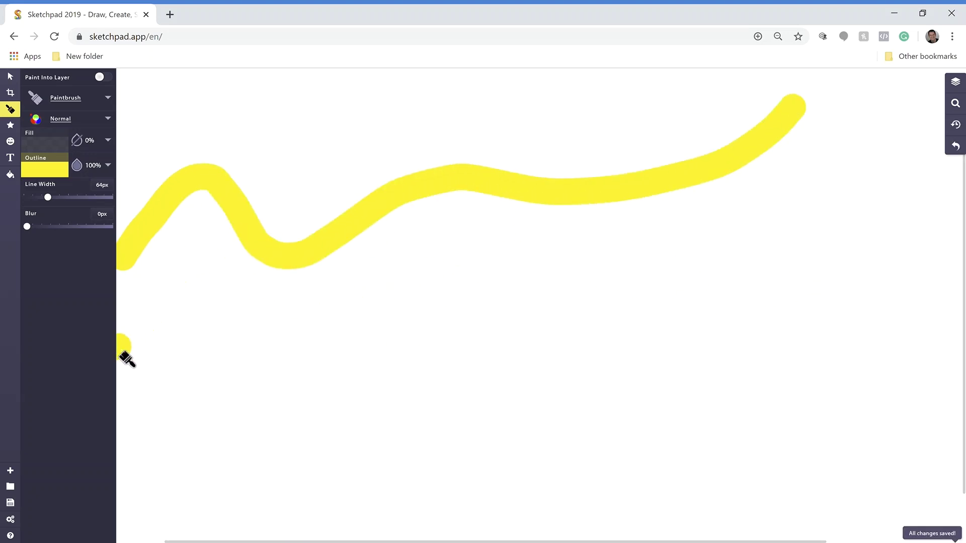
pyautogui.moveTo(124, 355)
pyautogui.mouseDown()
pyautogui.moveTo(194, 324)
pyautogui.moveTo(305, 353)
pyautogui.moveTo(499, 286)
pyautogui.moveTo(553, 332)
pyautogui.mouseUp()
pyautogui.moveTo(857, 306)
pyautogui.mouseDown()
pyautogui.moveTo(927, 281)
pyautogui.moveTo(963, 259)
pyautogui.mouseUp()
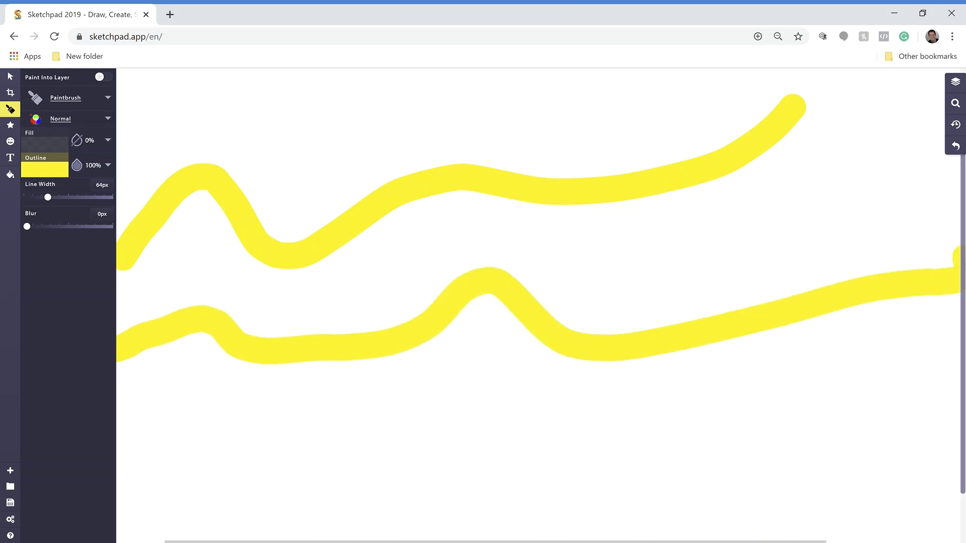
pyautogui.moveTo(125, 467); pyautogui.dragTo(231, 428)
pyautogui.moveTo(386, 461)
pyautogui.mouseDown()
pyautogui.moveTo(665, 426)
pyautogui.moveTo(867, 467)
pyautogui.moveTo(963, 453)
pyautogui.mouseUp()
pyautogui.moveTo(121, 107)
pyautogui.mouseDown()
pyautogui.moveTo(126, 116)
pyautogui.moveTo(398, 144)
pyautogui.moveTo(837, 134)
pyautogui.moveTo(963, 204)
pyautogui.mouseUp()
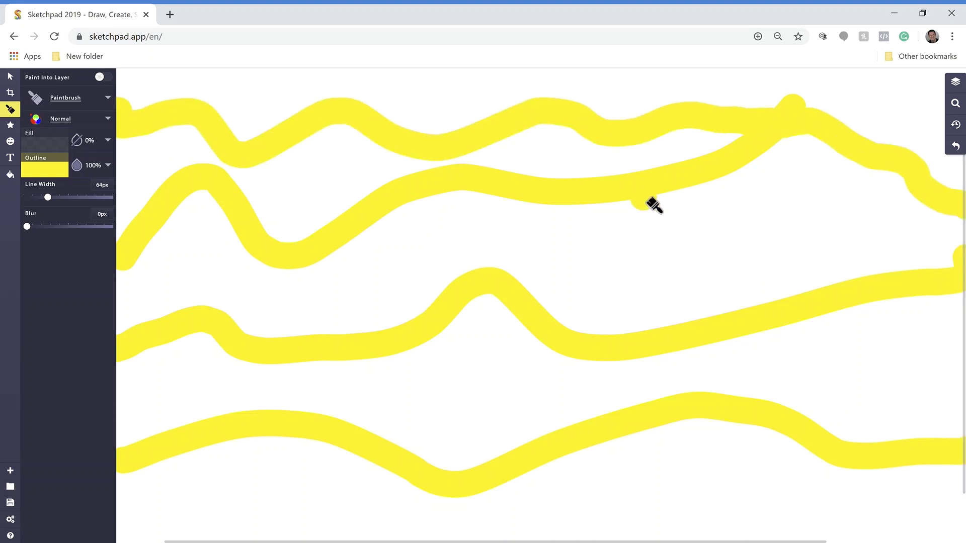
# Step: Paint three short yellow branches linking neighbouring wavy lines and one descending from the lowest line, undoing the stray dot between the lines
pyautogui.click(662, 169)
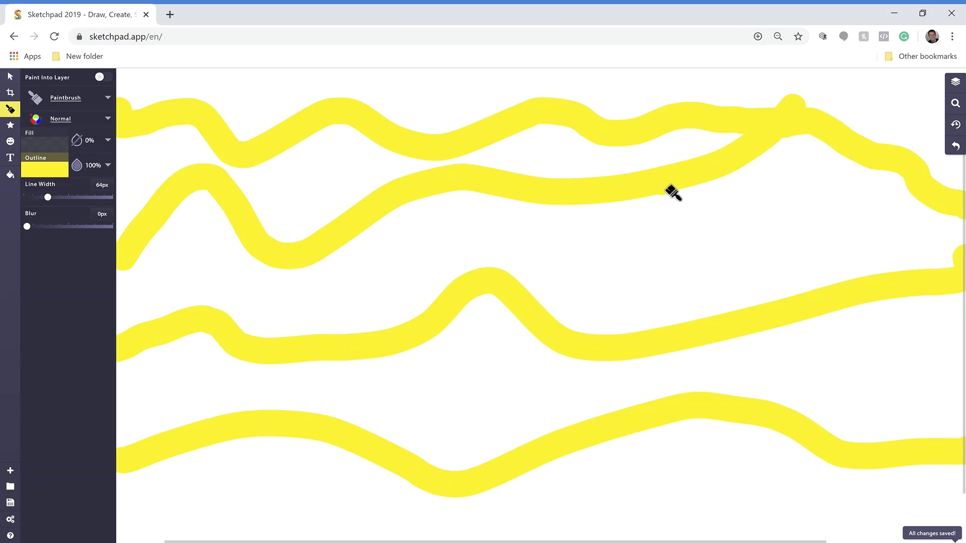
pyautogui.moveTo(686, 189)
pyautogui.mouseDown()
pyautogui.moveTo(695, 240)
pyautogui.moveTo(847, 323)
pyautogui.mouseUp()
pyautogui.click(430, 264)
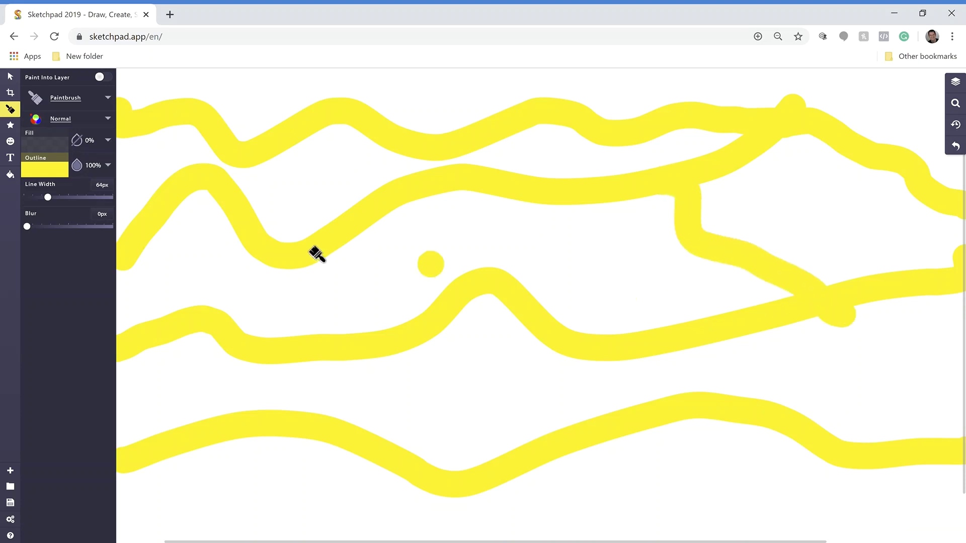
pyautogui.hotkey('ctrl', 'z')
pyautogui.moveTo(316, 237); pyautogui.dragTo(453, 320)
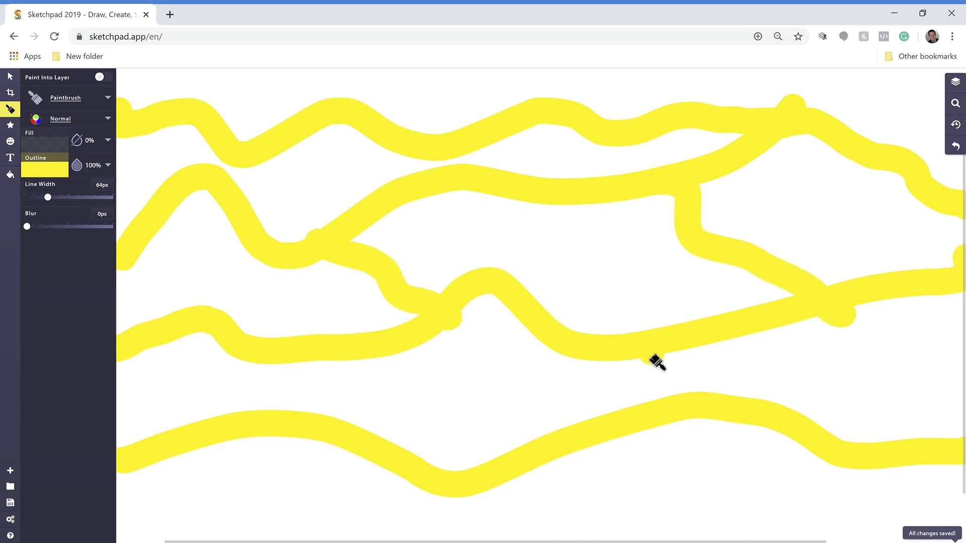
pyautogui.moveTo(657, 361); pyautogui.dragTo(716, 410)
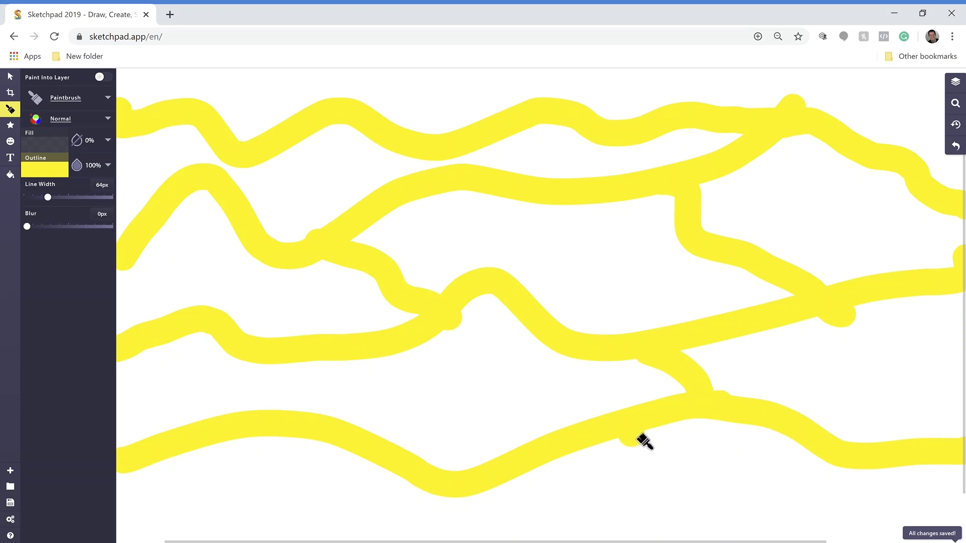
pyautogui.moveTo(638, 438); pyautogui.dragTo(779, 525)
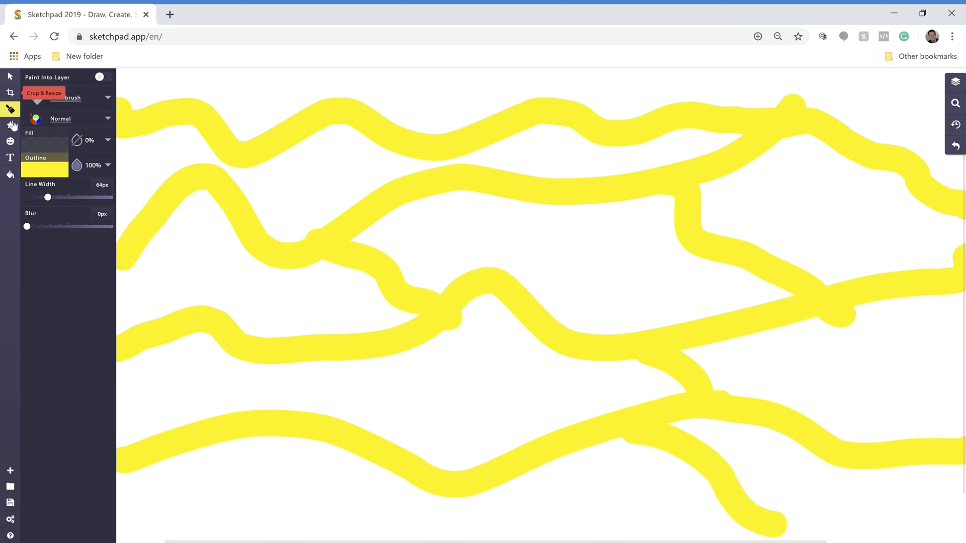
# Step: Switch to the Calligraphy brush with a red ff3737 outline, 57 px line width and 37° tip angle
pyautogui.click(66, 99)
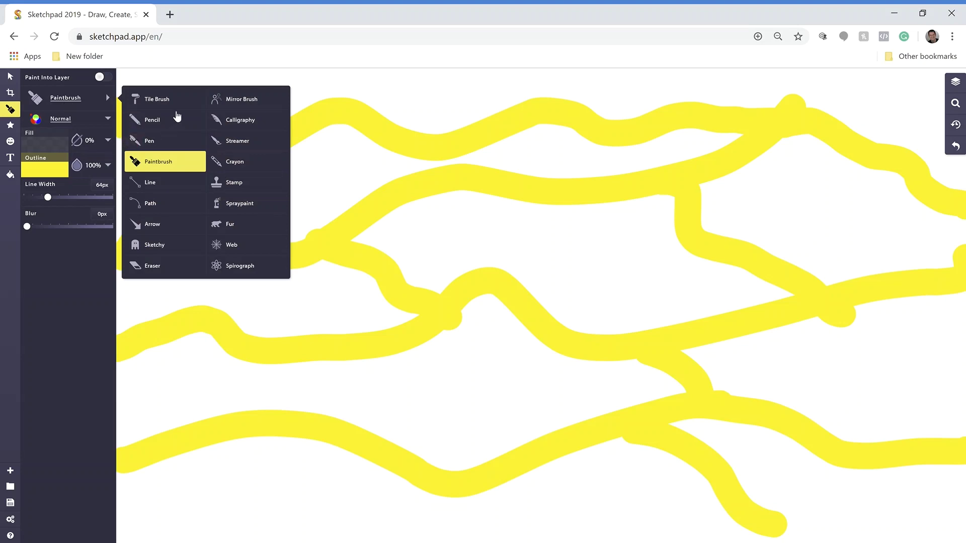
pyautogui.click(237, 120)
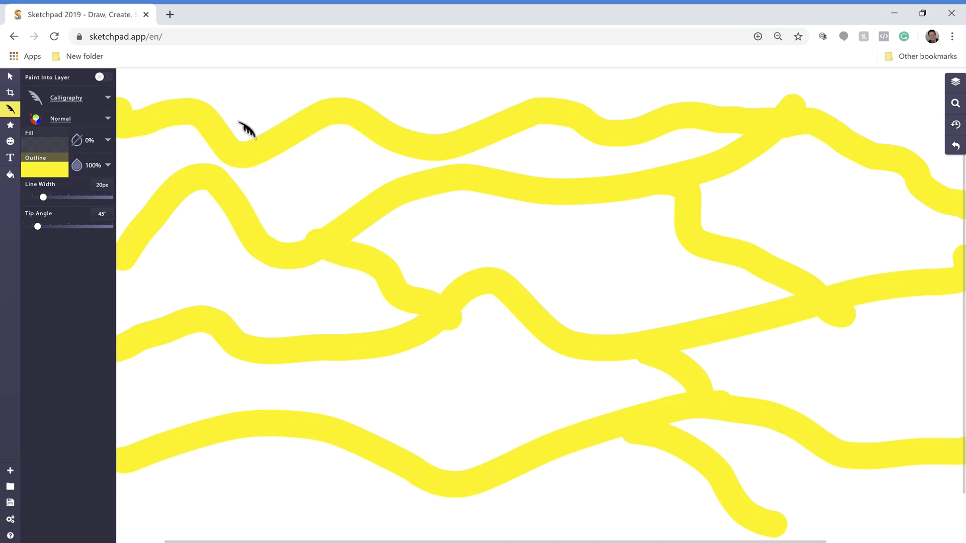
pyautogui.click(50, 174)
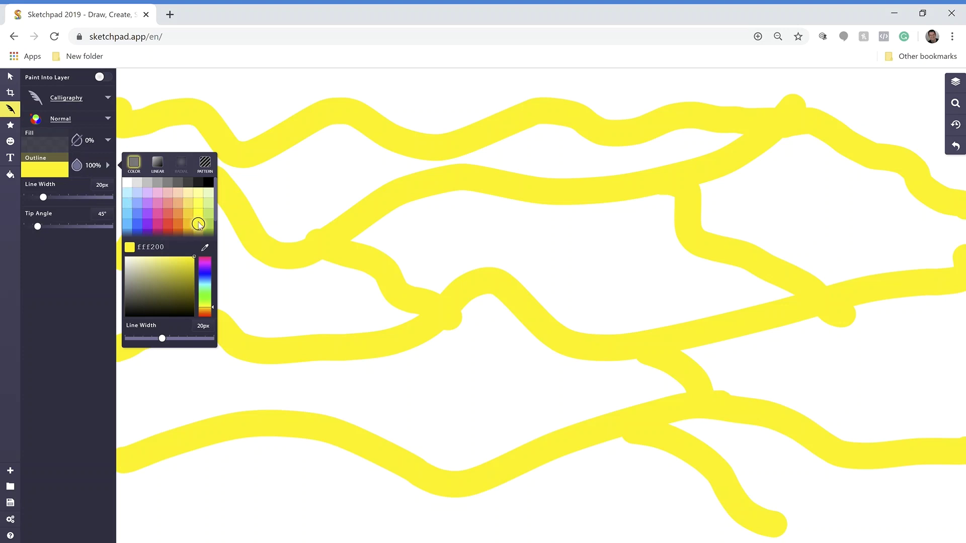
pyautogui.click(168, 224)
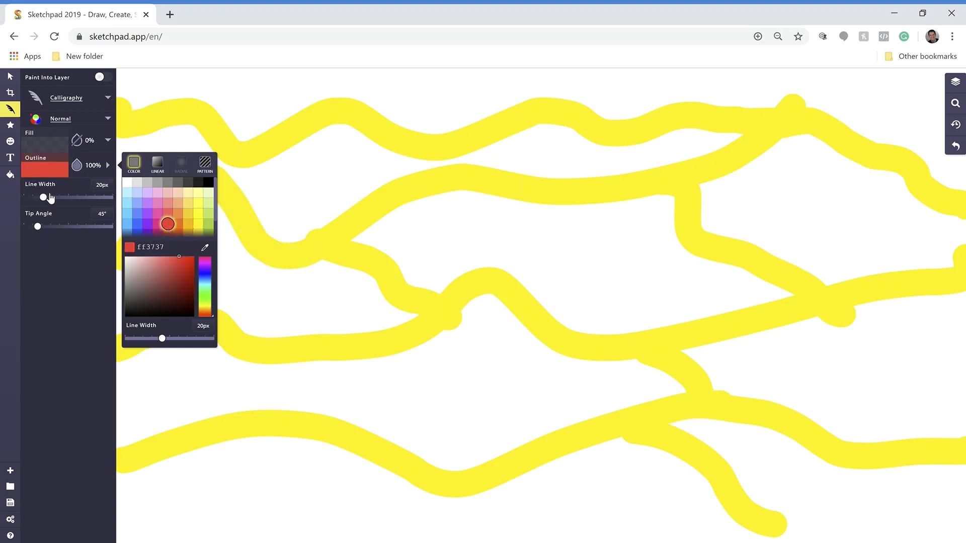
pyautogui.moveTo(43, 197)
pyautogui.mouseDown()
pyautogui.moveTo(93, 202)
pyautogui.moveTo(58, 206)
pyautogui.moveTo(74, 207)
pyautogui.moveTo(38, 227)
pyautogui.moveTo(74, 228)
pyautogui.moveTo(34, 237)
pyautogui.mouseUp()
pyautogui.click(222, 145)
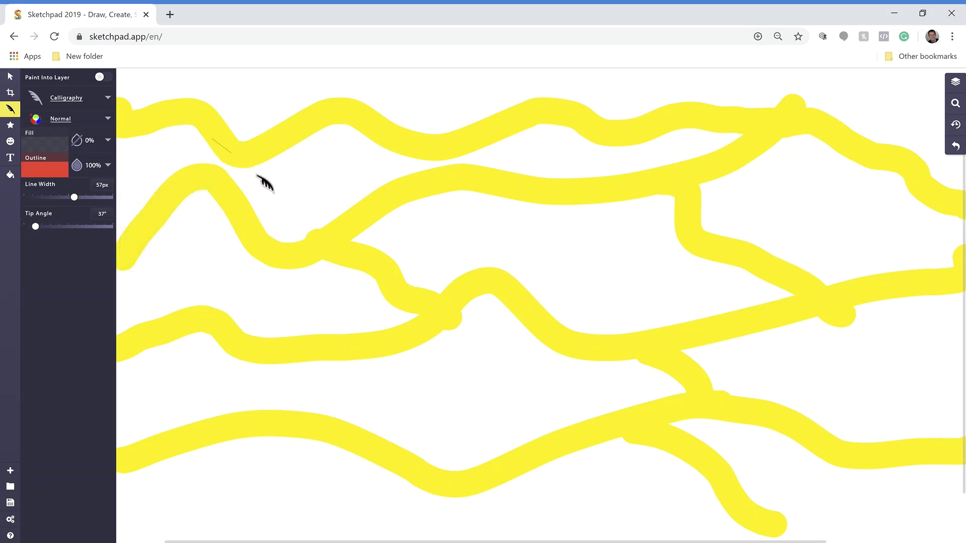
# Step: Draw looping red calligraphy shapes inside the white gaps between the yellow lines
pyautogui.moveTo(251, 165)
pyautogui.mouseDown()
pyautogui.moveTo(267, 192)
pyautogui.moveTo(322, 178)
pyautogui.moveTo(369, 184)
pyautogui.moveTo(475, 158)
pyautogui.moveTo(557, 165)
pyautogui.moveTo(613, 152)
pyautogui.moveTo(642, 166)
pyautogui.moveTo(612, 174)
pyautogui.moveTo(570, 155)
pyautogui.moveTo(488, 151)
pyautogui.moveTo(417, 174)
pyautogui.moveTo(362, 164)
pyautogui.moveTo(330, 145)
pyautogui.moveTo(277, 177)
pyautogui.moveTo(283, 208)
pyautogui.moveTo(315, 207)
pyautogui.moveTo(369, 179)
pyautogui.moveTo(372, 230)
pyautogui.moveTo(444, 225)
pyautogui.moveTo(517, 246)
pyautogui.moveTo(602, 249)
pyautogui.moveTo(635, 300)
pyautogui.moveTo(702, 302)
pyautogui.moveTo(732, 291)
pyautogui.moveTo(650, 204)
pyautogui.moveTo(522, 211)
pyautogui.moveTo(424, 198)
pyautogui.moveTo(388, 227)
pyautogui.moveTo(447, 260)
pyautogui.moveTo(518, 249)
pyautogui.mouseUp()
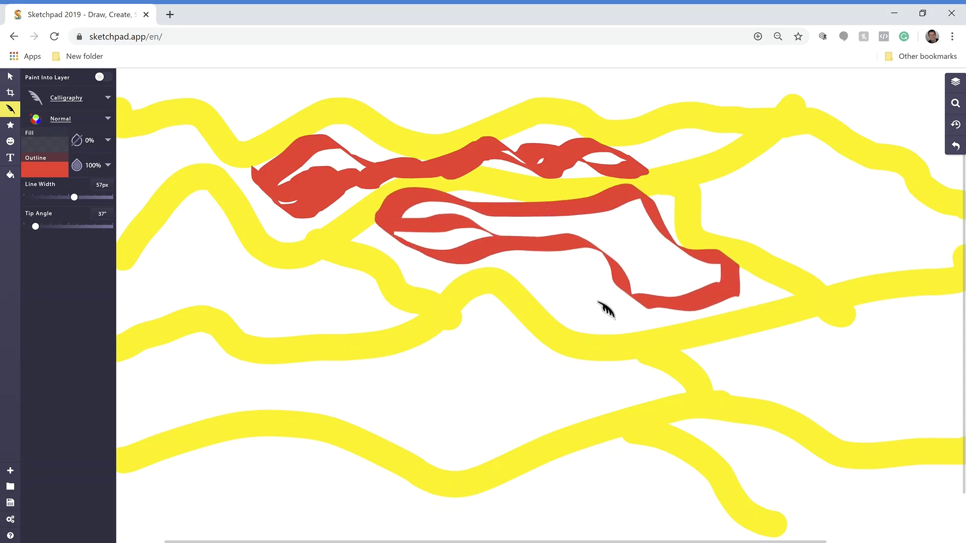
pyautogui.moveTo(598, 302)
pyautogui.mouseDown()
pyautogui.moveTo(646, 236)
pyautogui.moveTo(605, 235)
pyautogui.moveTo(592, 217)
pyautogui.moveTo(375, 223)
pyautogui.mouseUp()
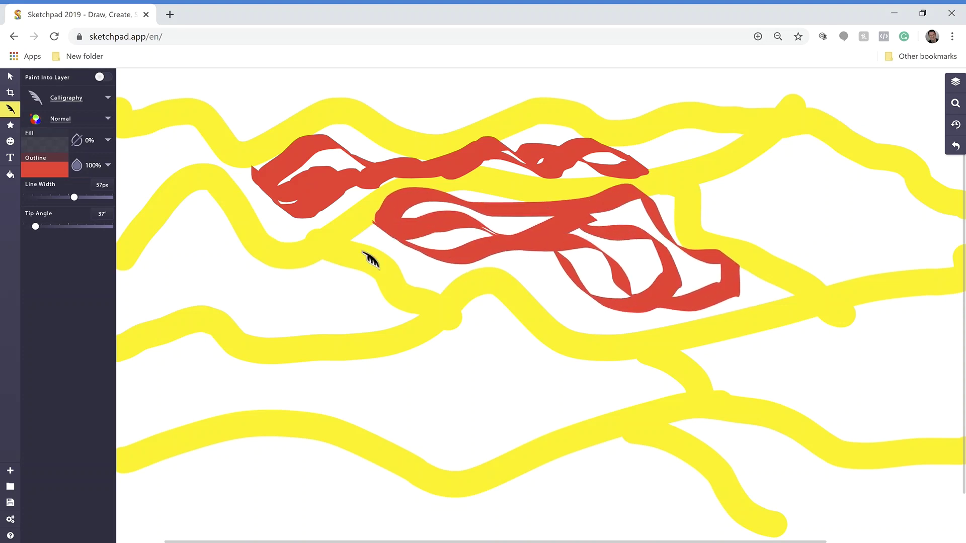
pyautogui.moveTo(384, 319)
pyautogui.mouseDown()
pyautogui.moveTo(354, 288)
pyautogui.moveTo(270, 283)
pyautogui.moveTo(234, 257)
pyautogui.moveTo(208, 213)
pyautogui.moveTo(191, 210)
pyautogui.moveTo(123, 310)
pyautogui.moveTo(194, 271)
pyautogui.moveTo(309, 325)
pyautogui.moveTo(356, 301)
pyautogui.mouseUp()
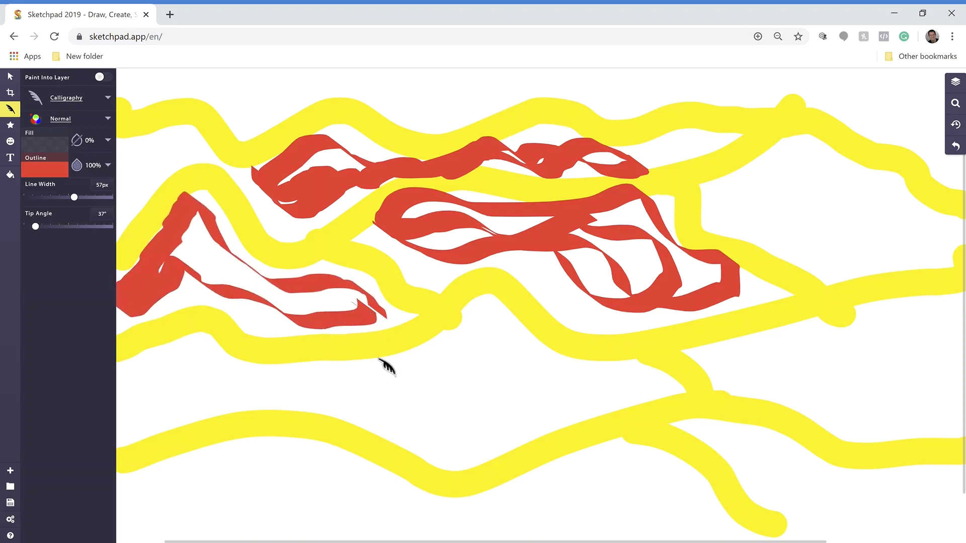
pyautogui.moveTo(180, 414)
pyautogui.mouseDown()
pyautogui.moveTo(142, 376)
pyautogui.moveTo(121, 371)
pyautogui.moveTo(202, 359)
pyautogui.moveTo(362, 380)
pyautogui.moveTo(512, 348)
pyautogui.moveTo(646, 383)
pyautogui.moveTo(394, 430)
pyautogui.moveTo(304, 380)
pyautogui.moveTo(193, 388)
pyautogui.moveTo(125, 409)
pyautogui.moveTo(132, 369)
pyautogui.moveTo(136, 412)
pyautogui.moveTo(179, 416)
pyautogui.moveTo(483, 391)
pyautogui.moveTo(613, 376)
pyautogui.mouseUp()
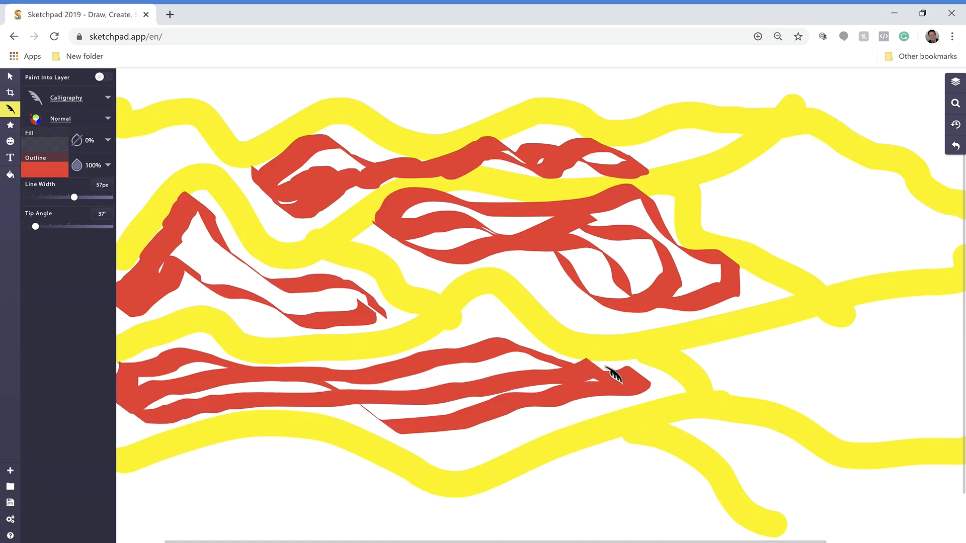
pyautogui.moveTo(720, 356)
pyautogui.mouseDown()
pyautogui.moveTo(779, 378)
pyautogui.moveTo(885, 328)
pyautogui.moveTo(964, 325)
pyautogui.moveTo(945, 416)
pyautogui.moveTo(913, 369)
pyautogui.moveTo(795, 404)
pyautogui.moveTo(739, 382)
pyautogui.mouseUp()
pyautogui.moveTo(718, 195)
pyautogui.mouseDown()
pyautogui.moveTo(796, 160)
pyautogui.moveTo(874, 209)
pyautogui.moveTo(937, 228)
pyautogui.moveTo(895, 241)
pyautogui.moveTo(795, 226)
pyautogui.moveTo(756, 183)
pyautogui.moveTo(826, 214)
pyautogui.moveTo(837, 198)
pyautogui.moveTo(809, 249)
pyautogui.mouseUp()
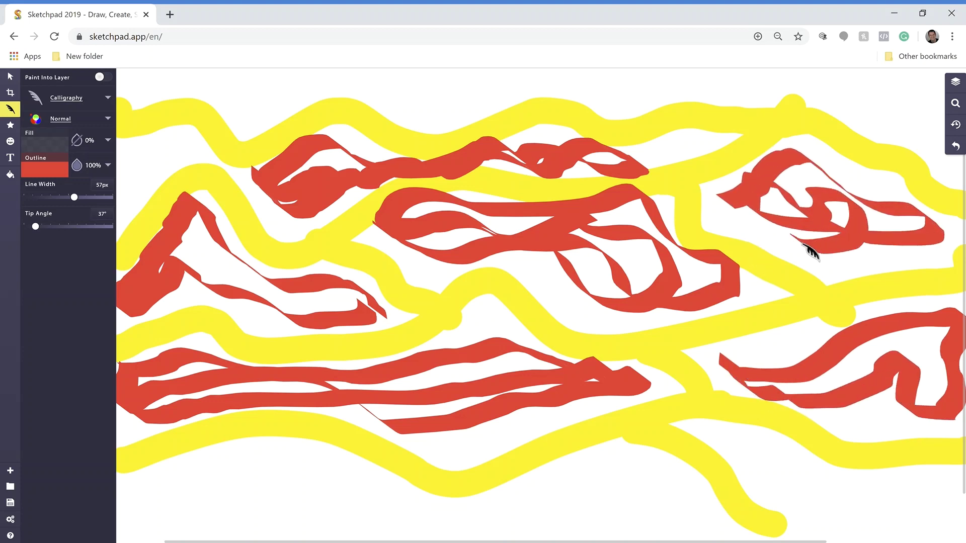
pyautogui.moveTo(136, 176)
pyautogui.mouseDown()
pyautogui.moveTo(130, 196)
pyautogui.moveTo(140, 175)
pyautogui.moveTo(197, 151)
pyautogui.mouseUp()
# Step: Draw two short red calligraphy strokes beyond the right ends of the yellow lines and two wavy ones beneath the lowest line
pyautogui.hscroll(1, 140, 91)
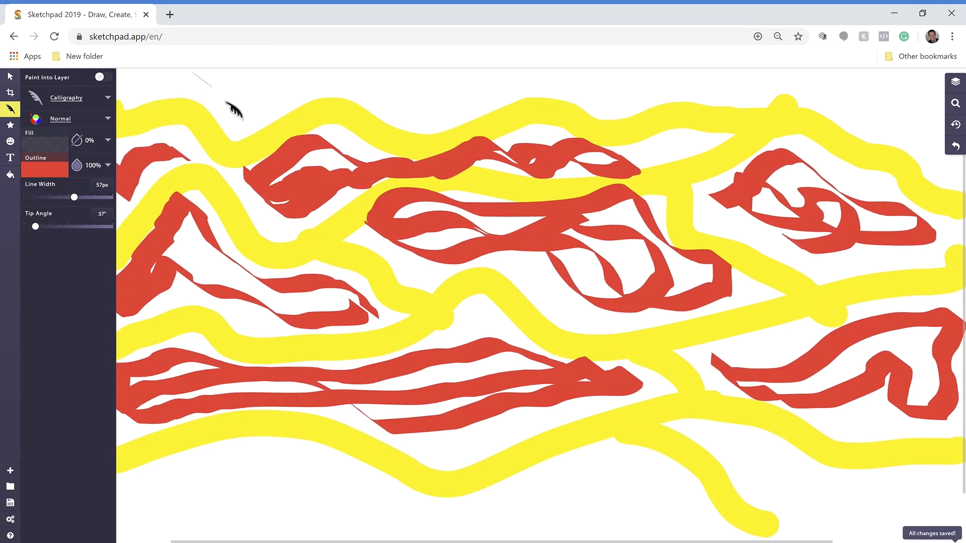
pyautogui.hscroll(-1, 227, 102)
pyautogui.hscroll(-2, 235, 109)
pyautogui.hscroll(3, 235, 110)
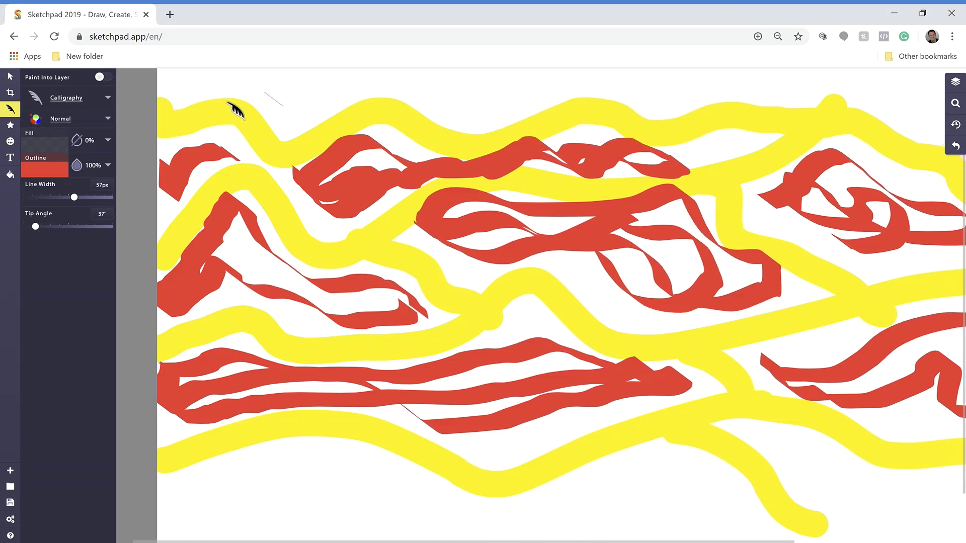
pyautogui.hscroll(-1, 235, 109)
pyautogui.hscroll(5, 235, 109)
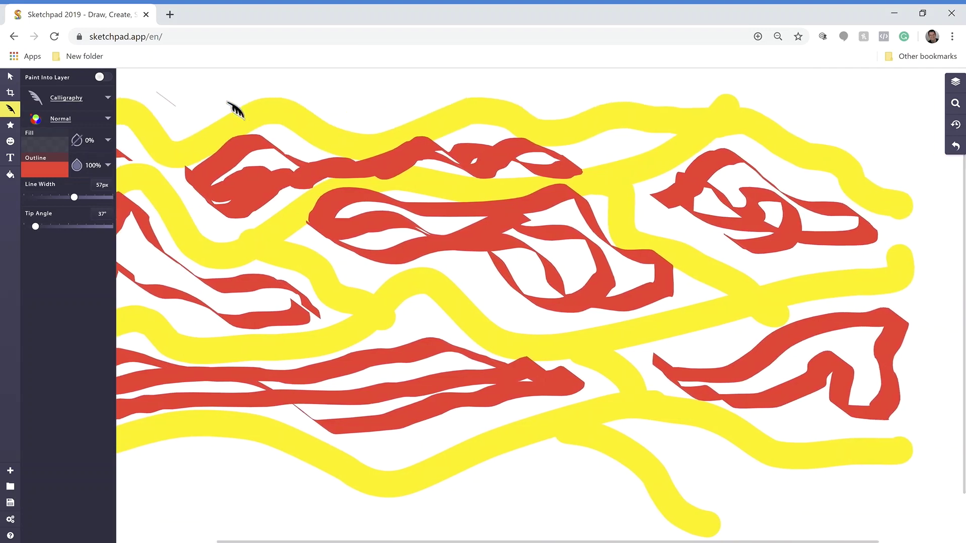
pyautogui.hscroll(-3, 235, 110)
pyautogui.hscroll(1, 234, 106)
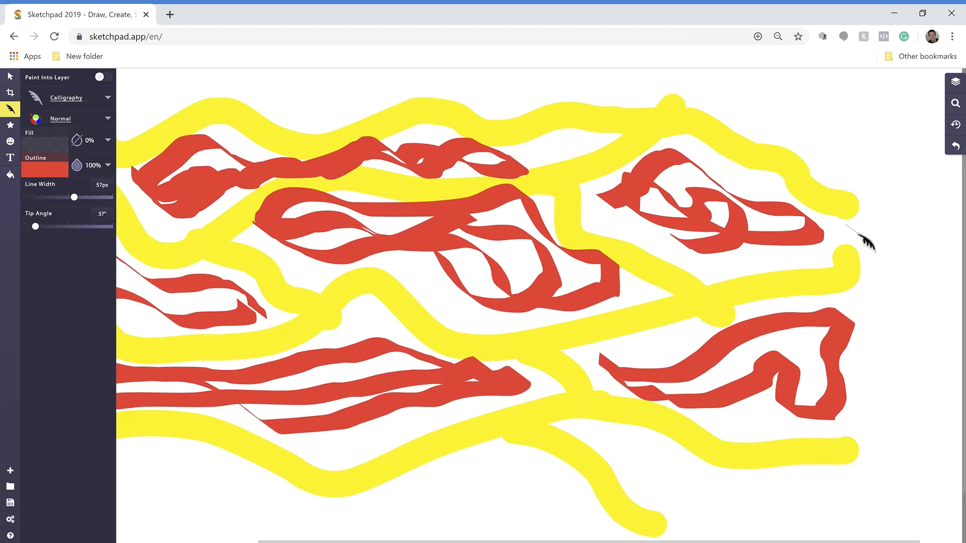
pyautogui.moveTo(845, 225)
pyautogui.mouseDown()
pyautogui.moveTo(911, 213)
pyautogui.moveTo(961, 256)
pyautogui.mouseUp()
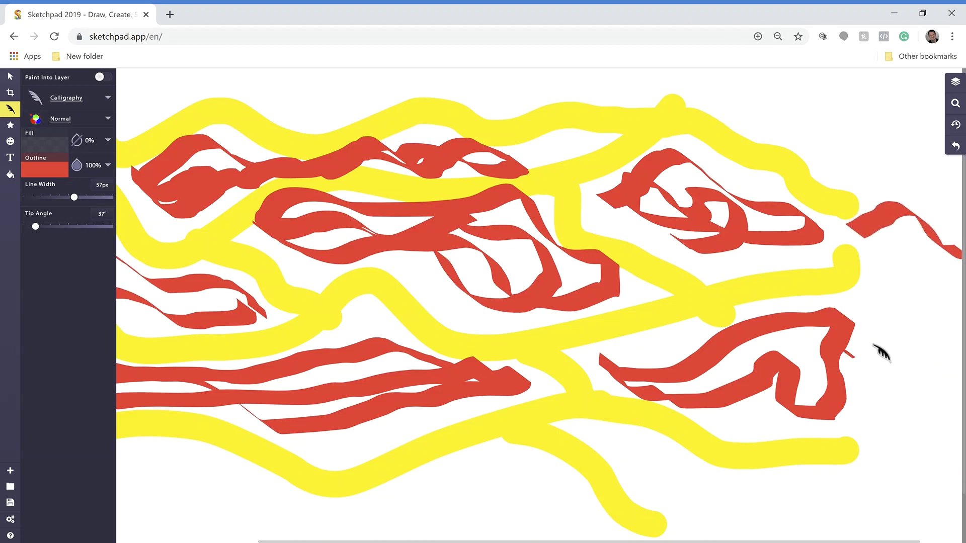
pyautogui.moveTo(848, 352); pyautogui.dragTo(945, 365)
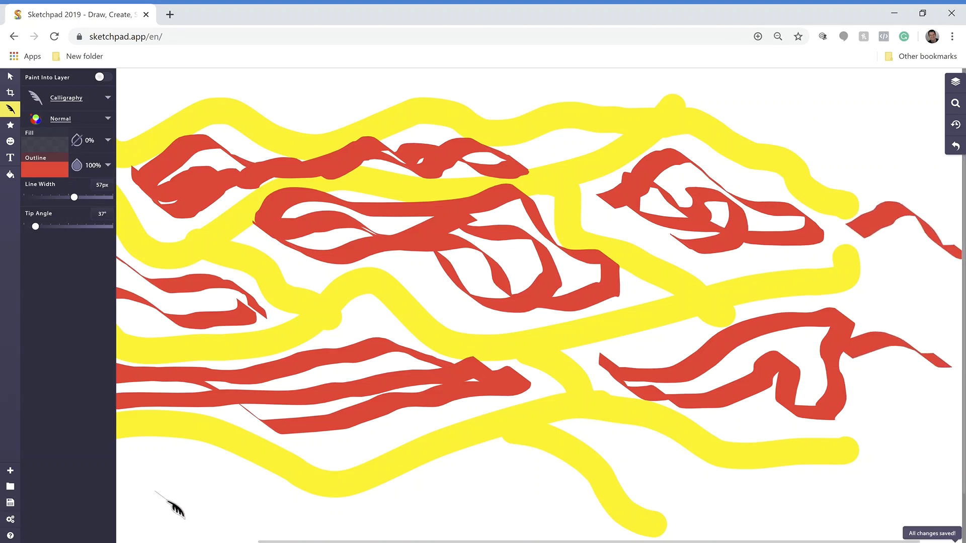
pyautogui.moveTo(158, 493)
pyautogui.mouseDown()
pyautogui.moveTo(349, 512)
pyautogui.moveTo(451, 493)
pyautogui.moveTo(562, 510)
pyautogui.mouseUp()
pyautogui.moveTo(652, 469)
pyautogui.mouseDown()
pyautogui.moveTo(698, 495)
pyautogui.moveTo(874, 498)
pyautogui.moveTo(890, 481)
pyautogui.mouseUp()
# Step: Switch to the Web brush with a blue 002cff outline, 2.9 px line width and 57 px spread
pyautogui.hscroll(-4, 274, 267)
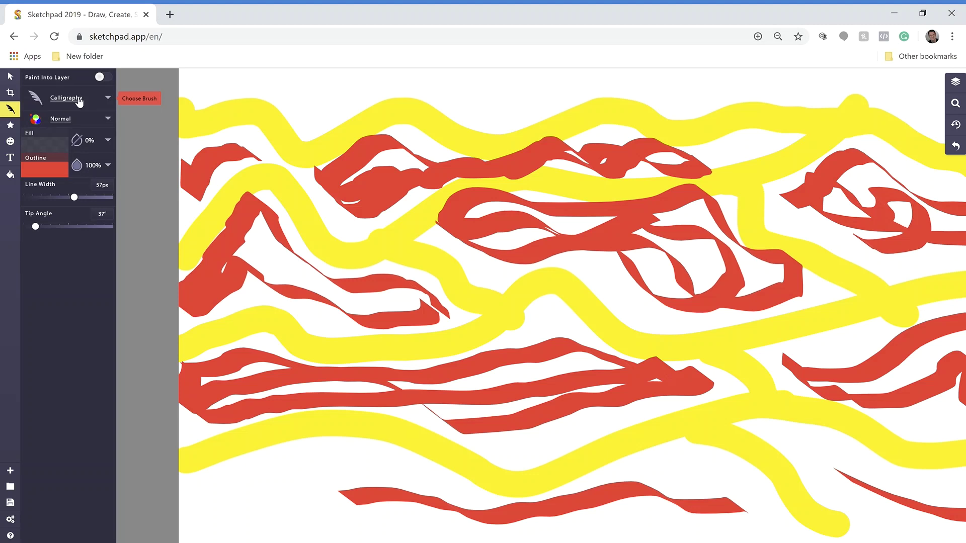
pyautogui.click(79, 99)
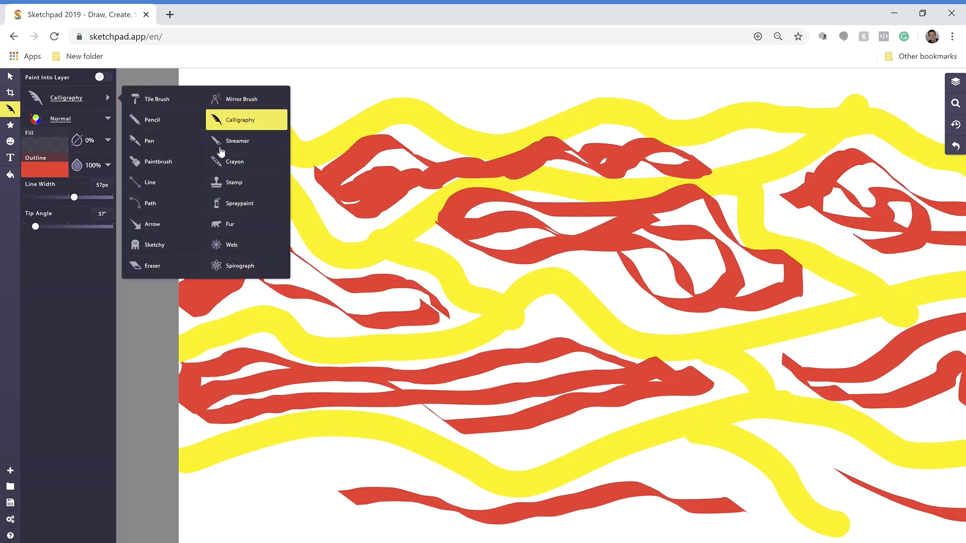
pyautogui.click(232, 245)
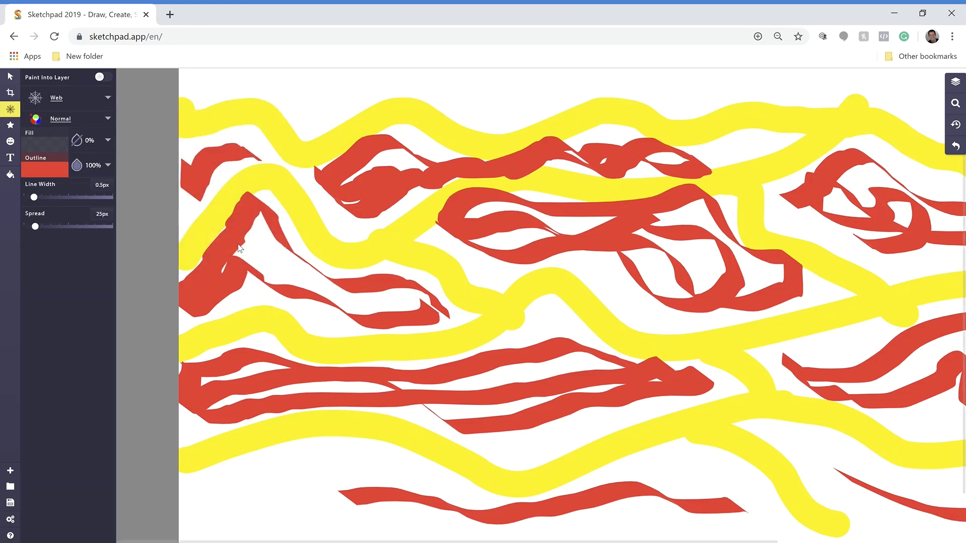
pyautogui.click(55, 173)
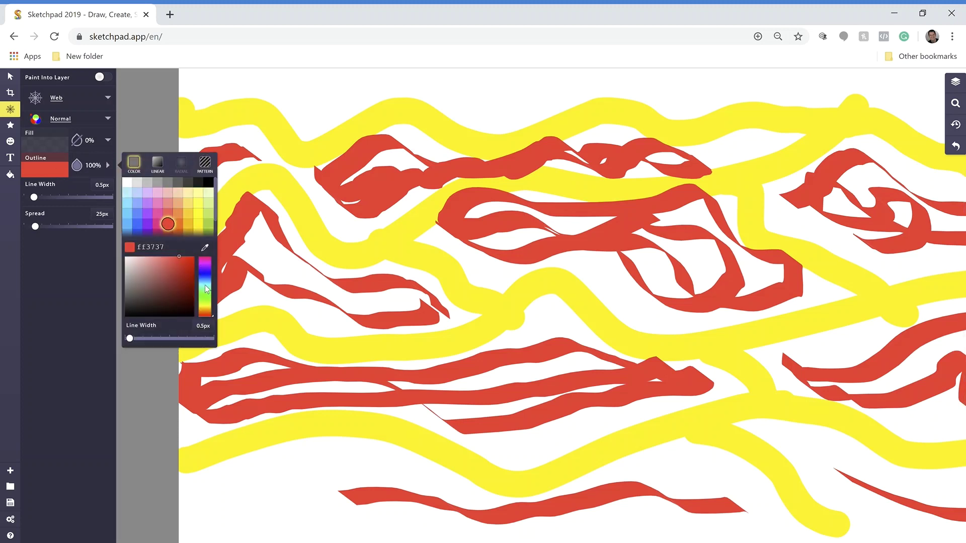
pyautogui.click(206, 288)
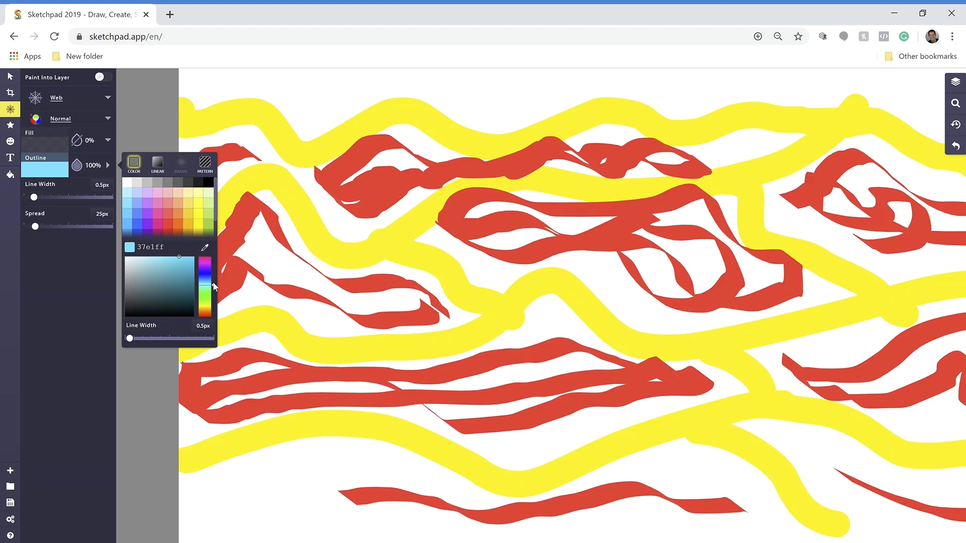
pyautogui.moveTo(214, 288)
pyautogui.mouseDown()
pyautogui.moveTo(214, 263)
pyautogui.moveTo(216, 299)
pyautogui.moveTo(213, 275)
pyautogui.moveTo(170, 282)
pyautogui.moveTo(125, 318)
pyautogui.moveTo(130, 260)
pyautogui.moveTo(154, 276)
pyautogui.mouseUp()
pyautogui.moveTo(196, 272); pyautogui.dragTo(161, 296)
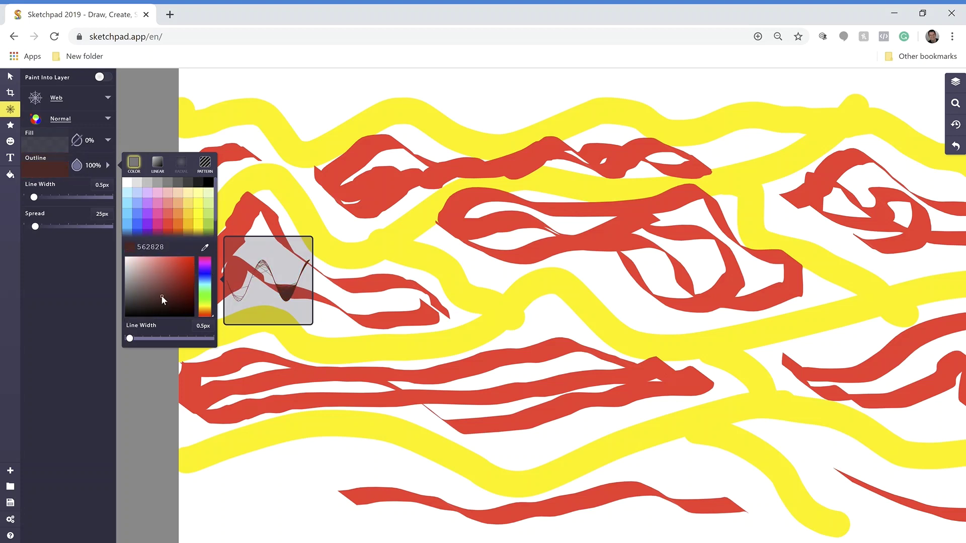
pyautogui.click(208, 276)
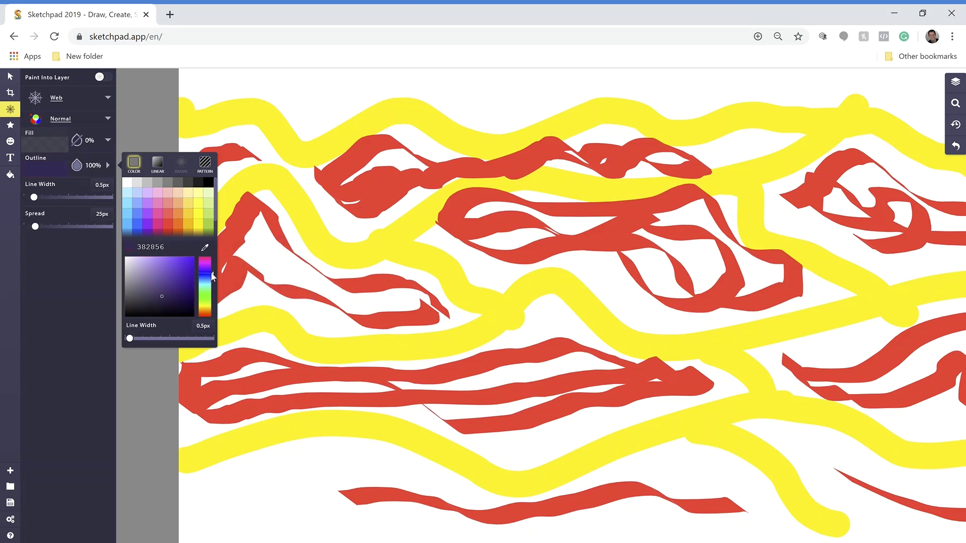
pyautogui.moveTo(215, 273); pyautogui.dragTo(215, 280)
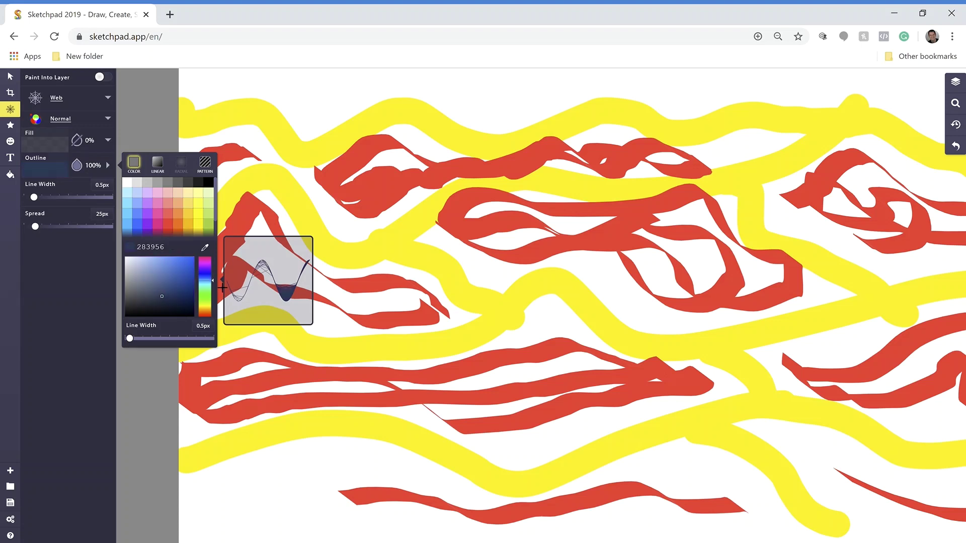
pyautogui.click(215, 278)
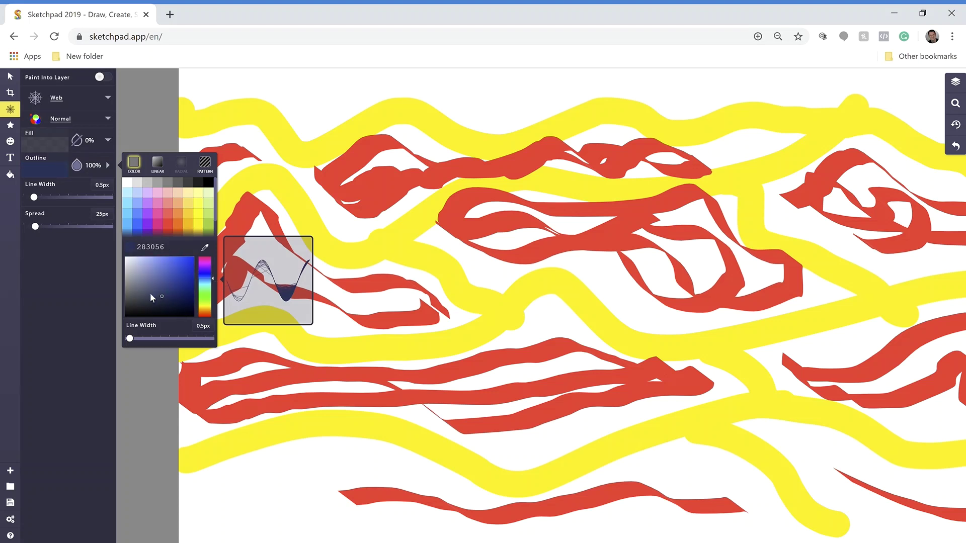
pyautogui.moveTo(160, 296); pyautogui.dragTo(204, 264)
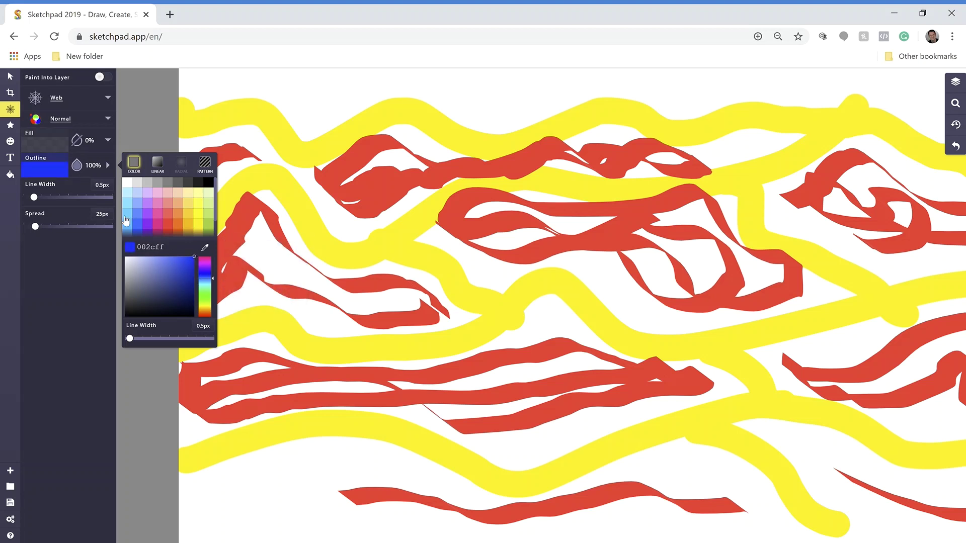
pyautogui.moveTo(41, 201)
pyautogui.mouseDown()
pyautogui.moveTo(95, 205)
pyautogui.moveTo(77, 207)
pyautogui.moveTo(50, 242)
pyautogui.moveTo(67, 242)
pyautogui.moveTo(45, 243)
pyautogui.mouseUp()
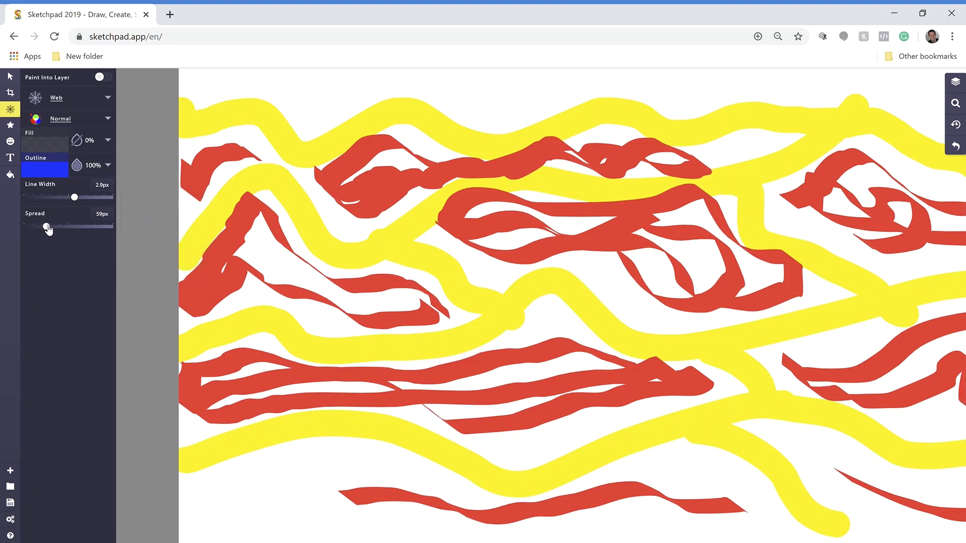
pyautogui.moveTo(47, 229)
pyautogui.mouseDown()
pyautogui.moveTo(40, 241)
pyautogui.moveTo(51, 239)
pyautogui.moveTo(43, 238)
pyautogui.mouseUp()
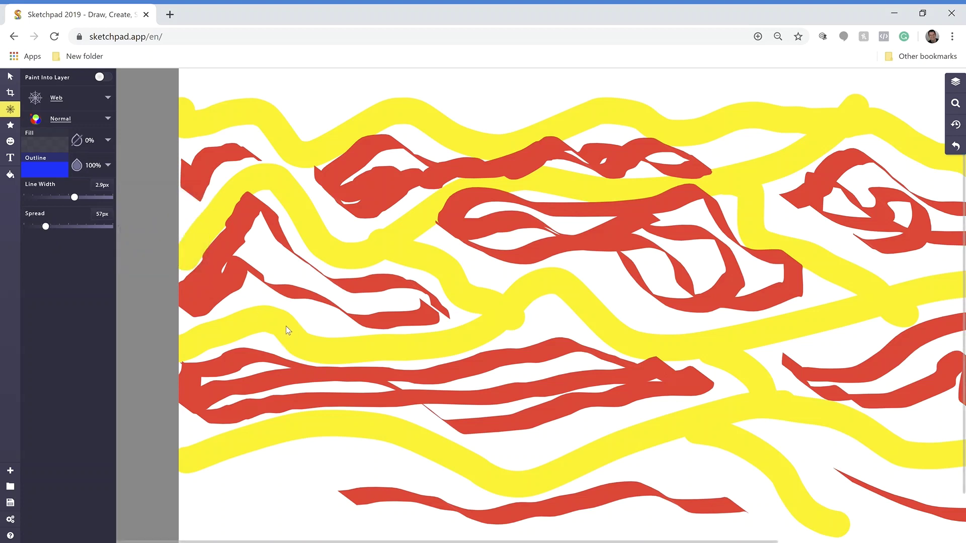
# Step: Draw winding blue web strokes with dense loops over the red and yellow shapes in the middle of the drawing
pyautogui.moveTo(199, 345)
pyautogui.mouseDown()
pyautogui.moveTo(234, 283)
pyautogui.moveTo(287, 230)
pyautogui.moveTo(336, 236)
pyautogui.moveTo(339, 341)
pyautogui.moveTo(449, 343)
pyautogui.moveTo(491, 288)
pyautogui.moveTo(480, 269)
pyautogui.moveTo(447, 272)
pyautogui.mouseUp()
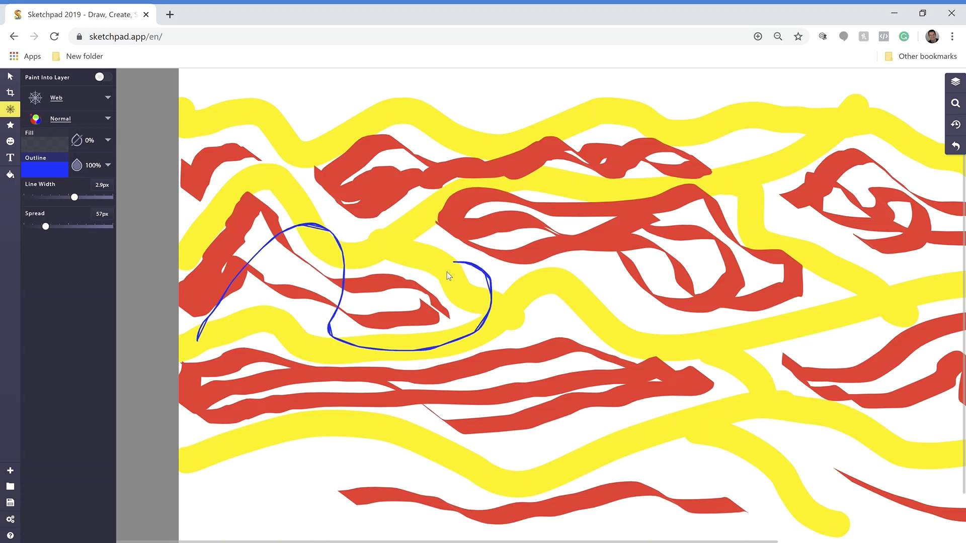
pyautogui.moveTo(454, 316)
pyautogui.mouseDown()
pyautogui.moveTo(482, 332)
pyautogui.moveTo(483, 304)
pyautogui.moveTo(478, 281)
pyautogui.moveTo(459, 277)
pyautogui.moveTo(473, 318)
pyautogui.moveTo(499, 268)
pyautogui.moveTo(595, 217)
pyautogui.moveTo(609, 287)
pyautogui.moveTo(641, 355)
pyautogui.moveTo(741, 332)
pyautogui.moveTo(760, 292)
pyautogui.moveTo(664, 347)
pyautogui.moveTo(638, 348)
pyautogui.moveTo(624, 330)
pyautogui.moveTo(661, 228)
pyautogui.moveTo(637, 186)
pyautogui.moveTo(572, 177)
pyautogui.moveTo(571, 201)
pyautogui.moveTo(616, 202)
pyautogui.mouseUp()
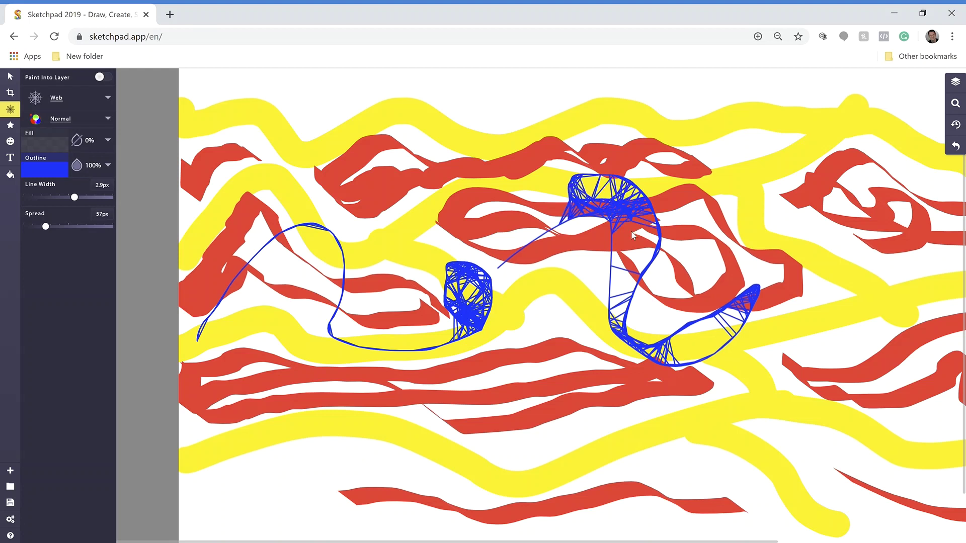
pyautogui.moveTo(633, 235); pyautogui.dragTo(634, 272)
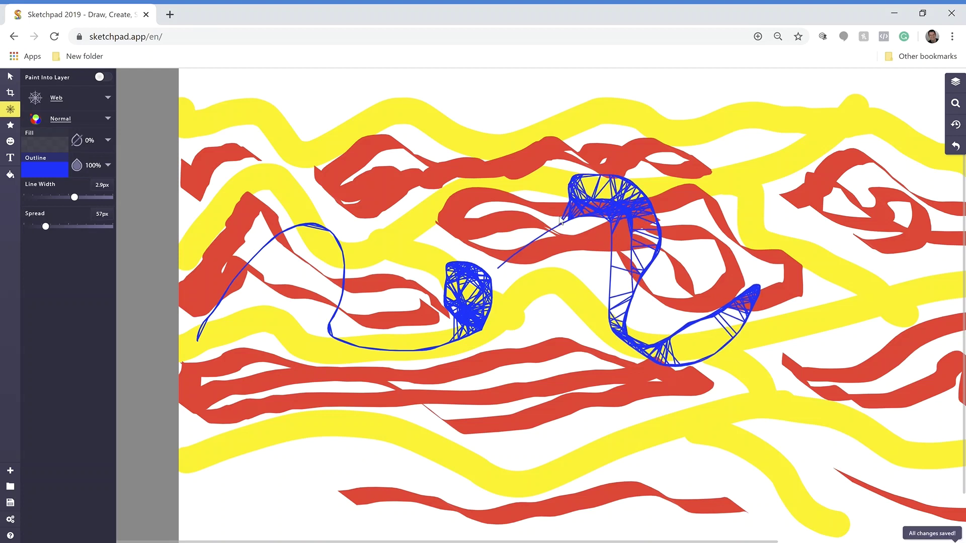
pyautogui.moveTo(539, 246); pyautogui.dragTo(571, 270)
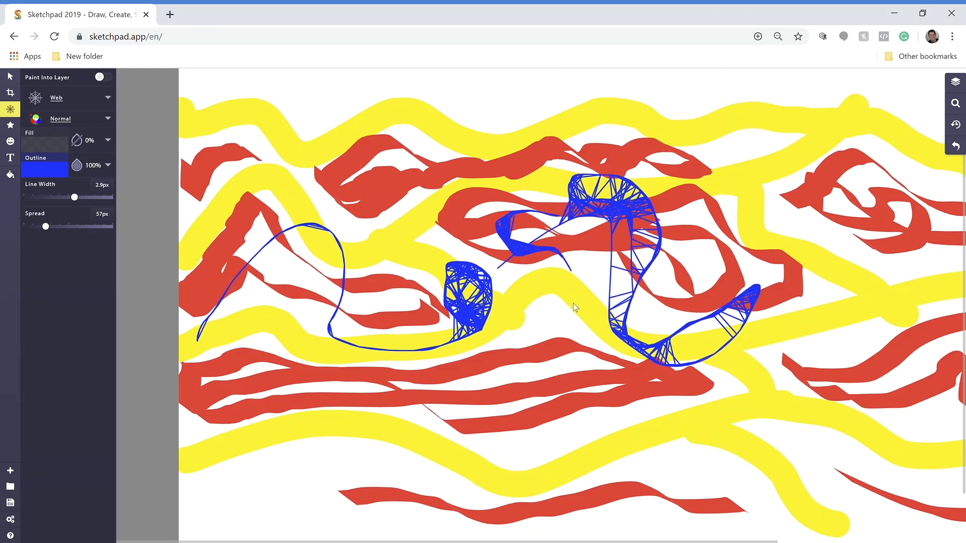
pyautogui.moveTo(547, 322)
pyautogui.mouseDown()
pyautogui.moveTo(565, 296)
pyautogui.moveTo(549, 277)
pyautogui.moveTo(528, 272)
pyautogui.moveTo(488, 383)
pyautogui.moveTo(462, 415)
pyautogui.moveTo(436, 420)
pyautogui.moveTo(480, 370)
pyautogui.mouseUp()
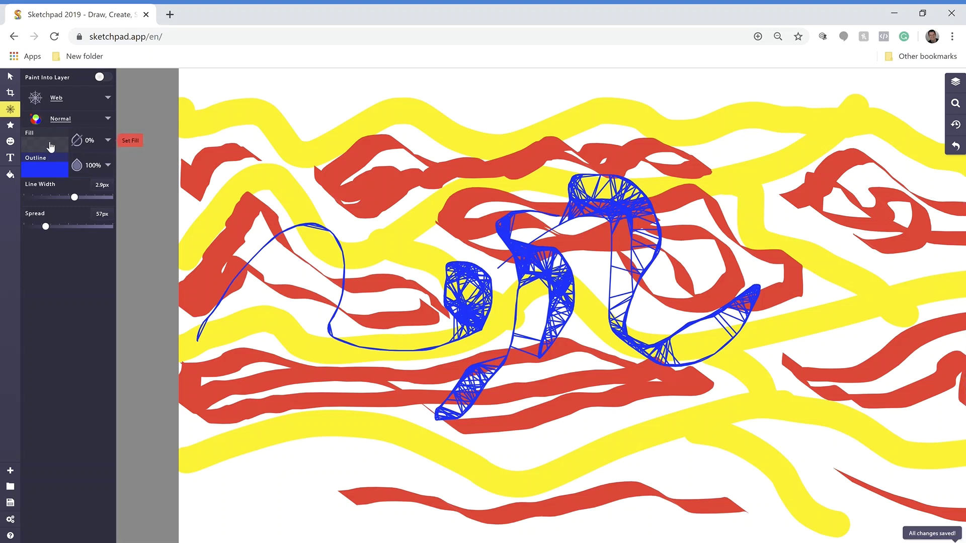
# Step: Apply a solid orange ff6c20 fill and draw a looping blue-outlined web shape over the uppermost yellow line
pyautogui.click(51, 147)
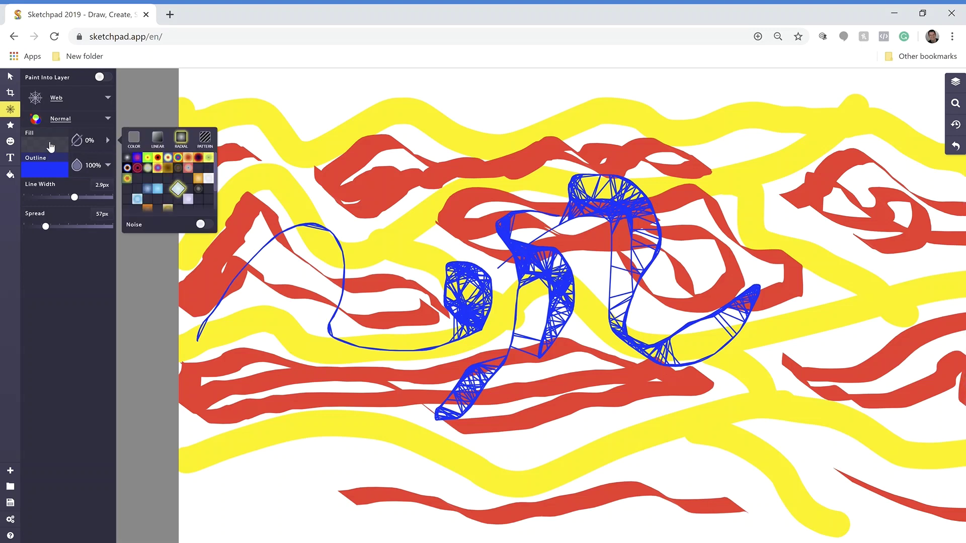
pyautogui.click(141, 141)
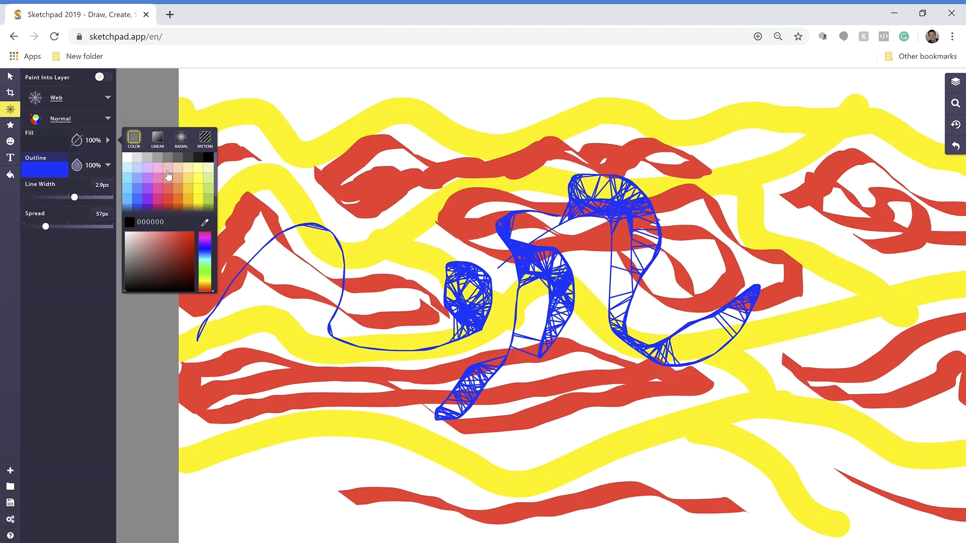
pyautogui.click(182, 203)
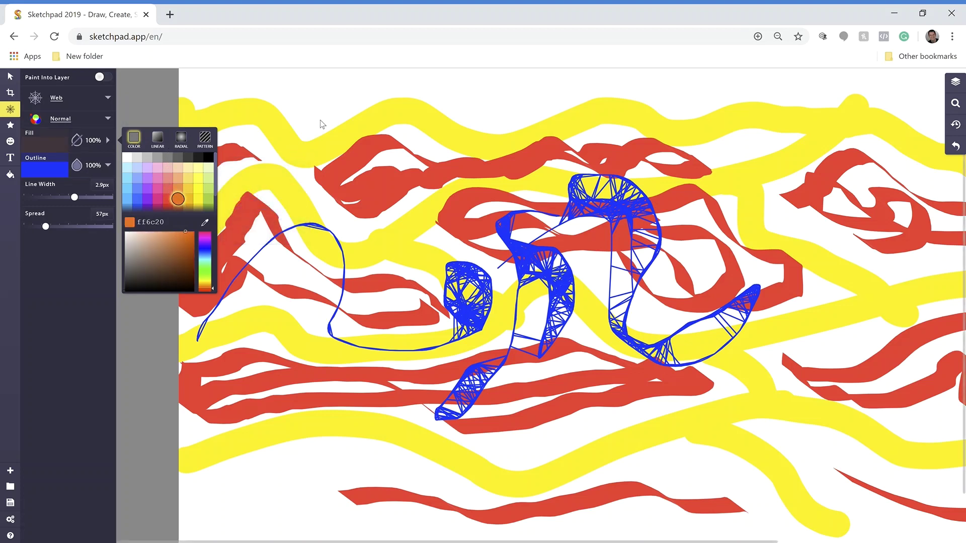
pyautogui.moveTo(320, 120)
pyautogui.mouseDown()
pyautogui.moveTo(332, 107)
pyautogui.moveTo(391, 152)
pyautogui.mouseUp()
pyautogui.moveTo(397, 189)
pyautogui.mouseDown()
pyautogui.moveTo(432, 179)
pyautogui.moveTo(475, 109)
pyautogui.moveTo(538, 119)
pyautogui.moveTo(492, 161)
pyautogui.moveTo(486, 126)
pyautogui.moveTo(437, 127)
pyautogui.moveTo(403, 93)
pyautogui.moveTo(382, 108)
pyautogui.moveTo(365, 149)
pyautogui.moveTo(304, 165)
pyautogui.moveTo(292, 186)
pyautogui.moveTo(353, 188)
pyautogui.mouseUp()
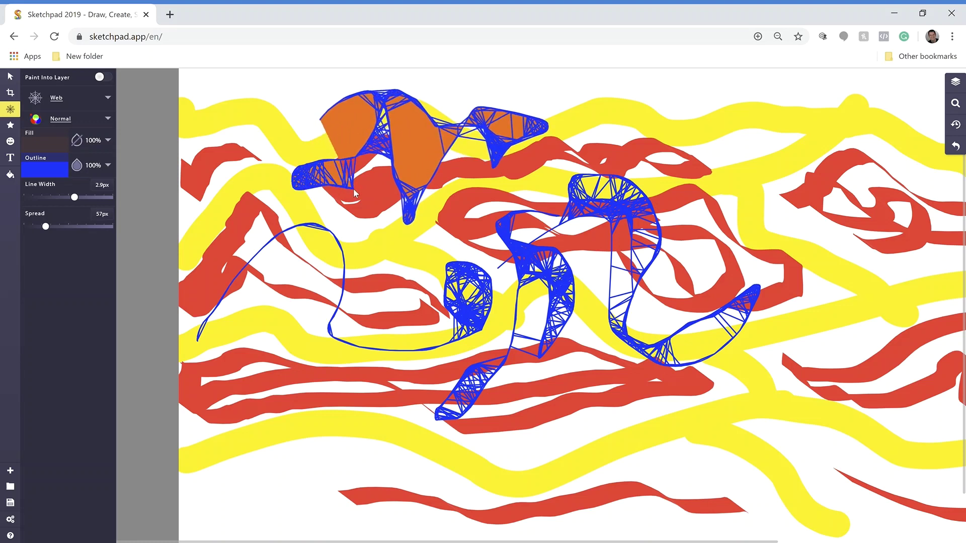
# Step: Set the fill opacity to 0% and draw web strokes with a rainbow linear-gradient outline along the lowest yellow line
pyautogui.click(76, 146)
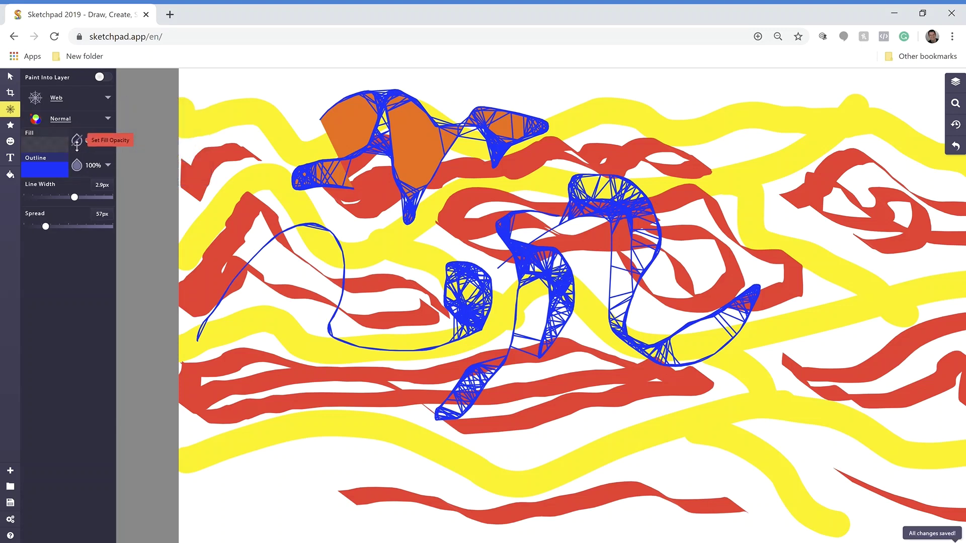
pyautogui.moveTo(76, 145); pyautogui.dragTo(80, 146)
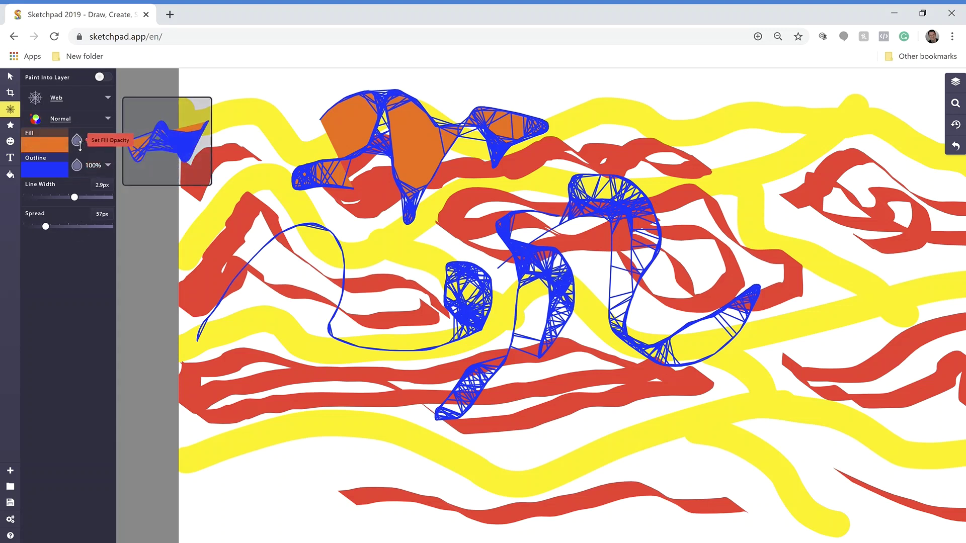
pyautogui.click(80, 146)
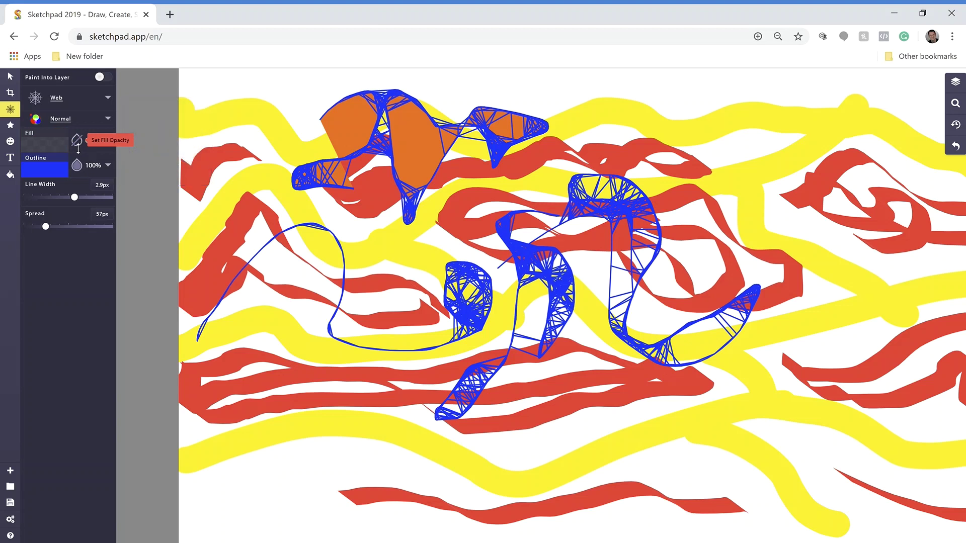
pyautogui.click(52, 177)
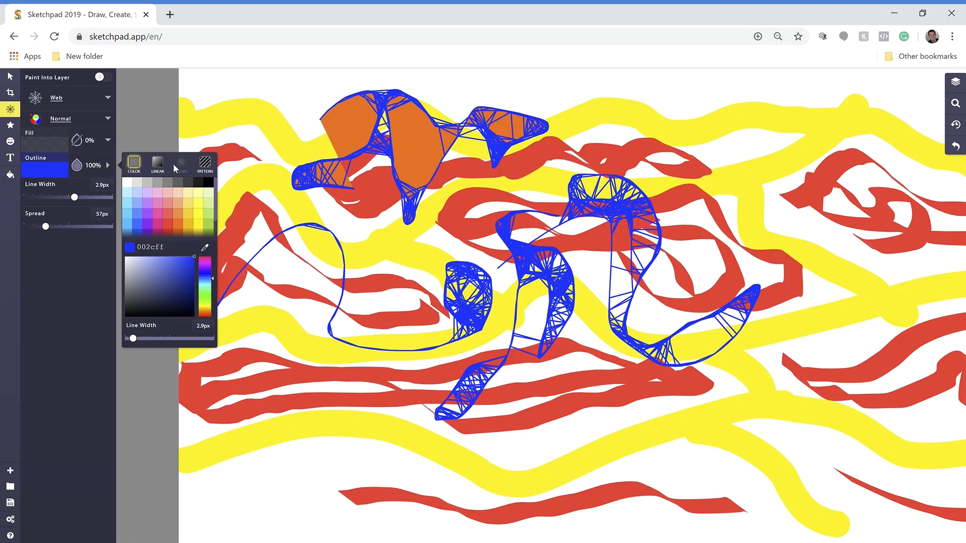
pyautogui.click(159, 165)
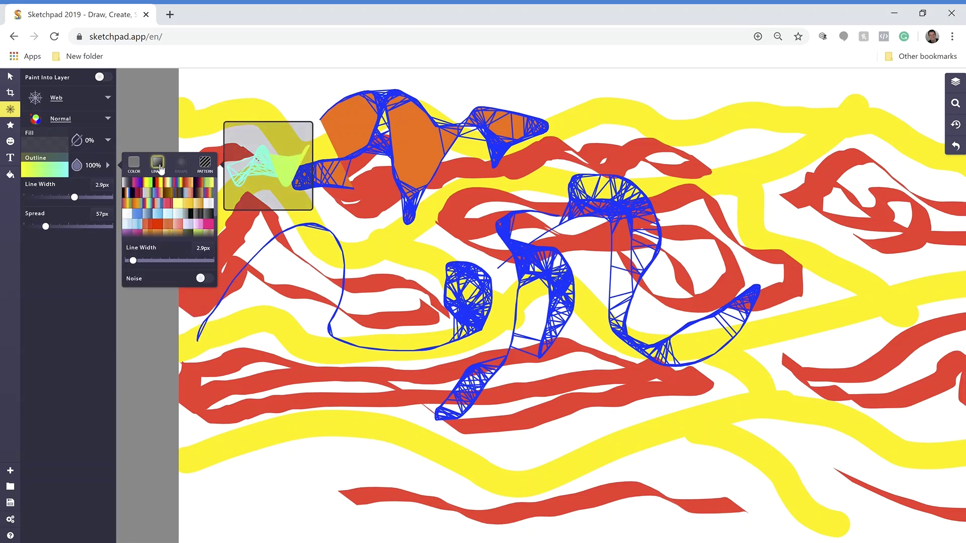
pyautogui.click(182, 187)
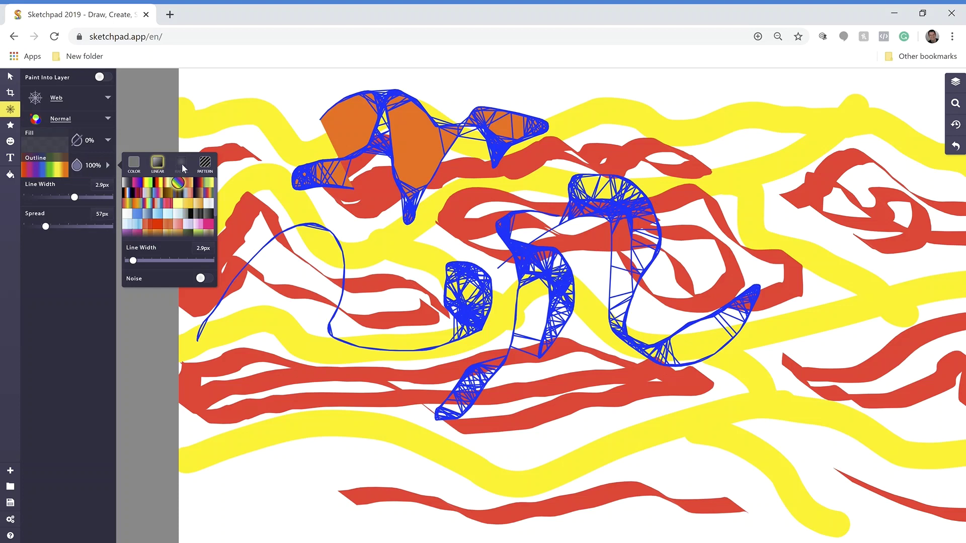
pyautogui.moveTo(309, 473)
pyautogui.mouseDown()
pyautogui.moveTo(341, 444)
pyautogui.moveTo(387, 450)
pyautogui.moveTo(390, 493)
pyautogui.moveTo(434, 505)
pyautogui.moveTo(242, 407)
pyautogui.moveTo(239, 346)
pyautogui.moveTo(343, 438)
pyautogui.moveTo(471, 457)
pyautogui.moveTo(658, 420)
pyautogui.moveTo(622, 463)
pyautogui.moveTo(575, 487)
pyautogui.moveTo(552, 541)
pyautogui.moveTo(492, 515)
pyautogui.moveTo(522, 464)
pyautogui.moveTo(529, 429)
pyautogui.moveTo(635, 465)
pyautogui.moveTo(690, 504)
pyautogui.moveTo(727, 508)
pyautogui.mouseUp()
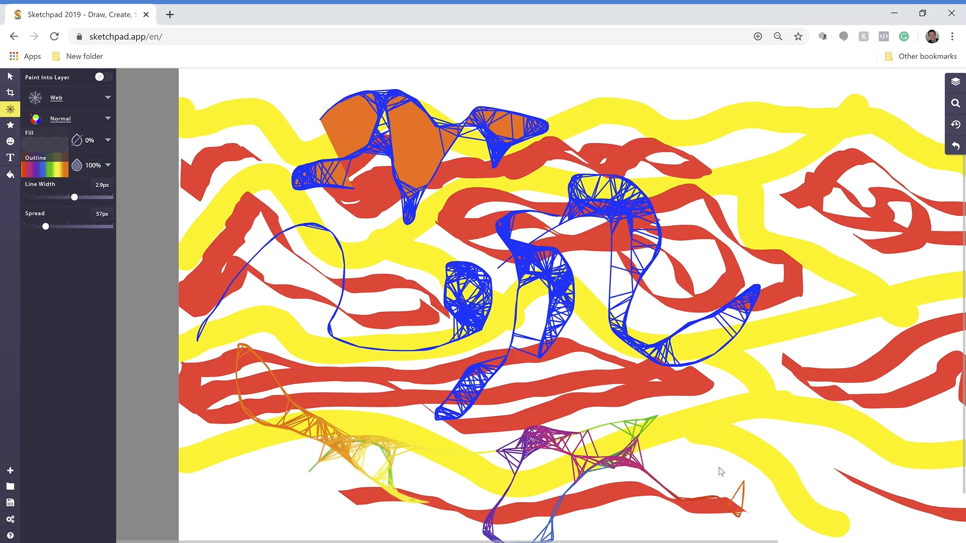
pyautogui.moveTo(721, 471)
pyautogui.mouseDown()
pyautogui.moveTo(654, 468)
pyautogui.moveTo(667, 448)
pyautogui.moveTo(736, 418)
pyautogui.mouseUp()
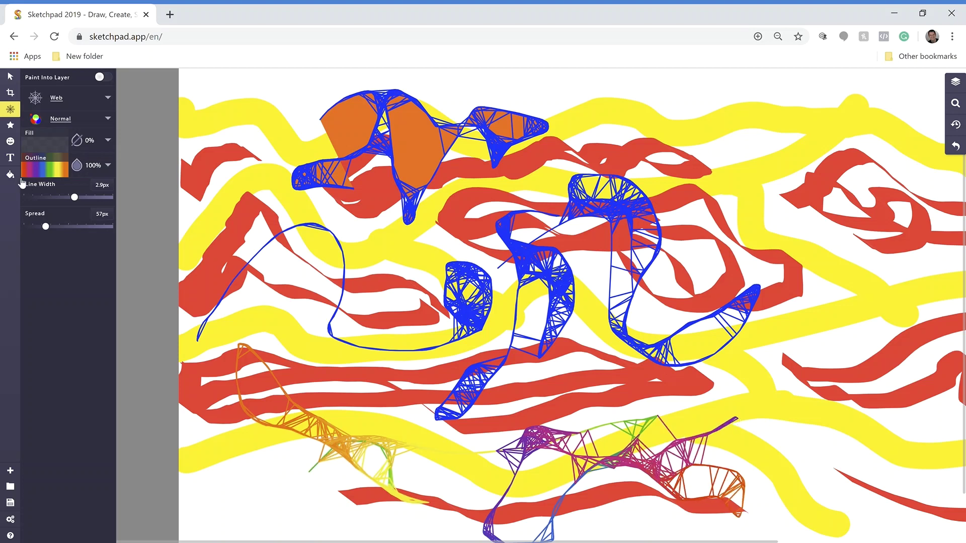
# Step: Change the outline to a light blue pattern and draw a winding web stroke up between the blue web shapes and the right-hand red shapes
pyautogui.click(61, 171)
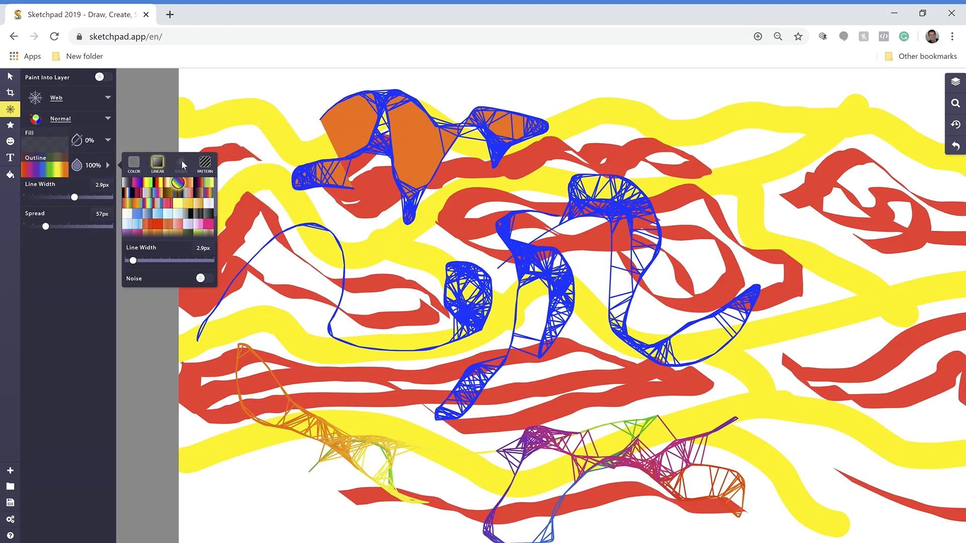
pyautogui.click(133, 165)
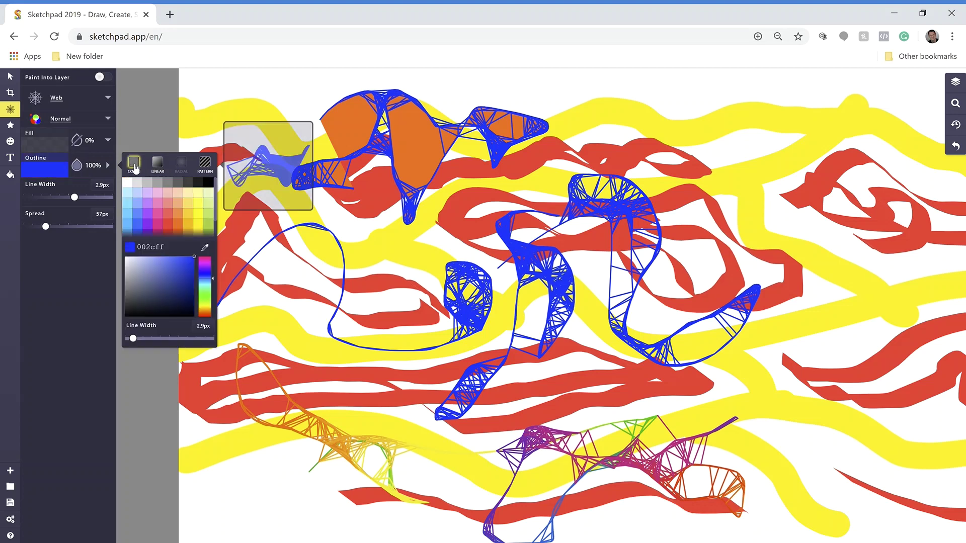
pyautogui.click(168, 166)
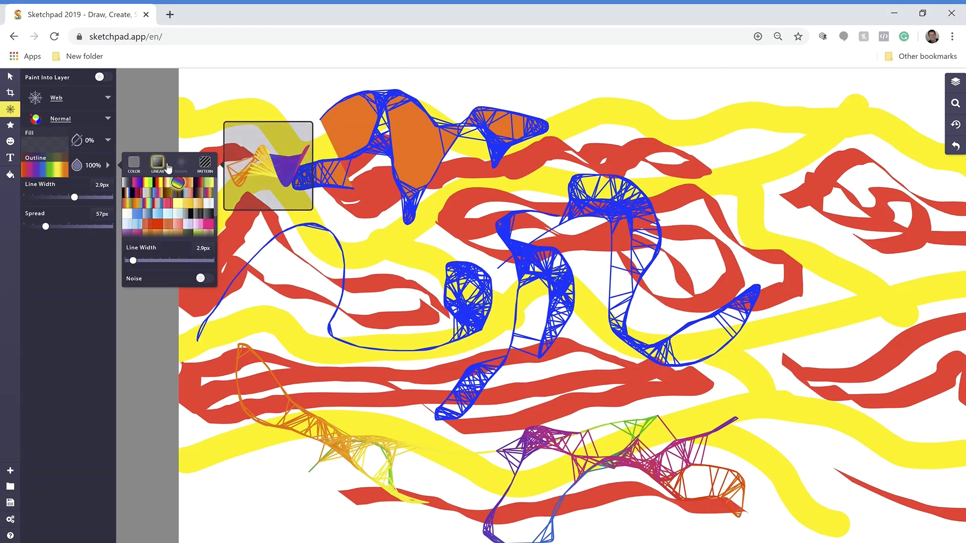
pyautogui.click(211, 167)
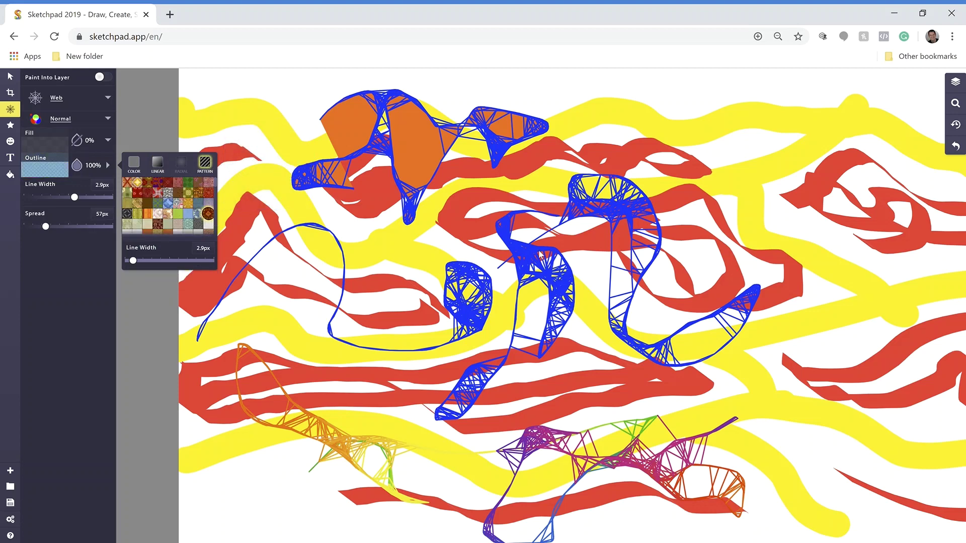
pyautogui.moveTo(785, 358)
pyautogui.mouseDown()
pyautogui.moveTo(758, 401)
pyautogui.moveTo(840, 418)
pyautogui.moveTo(818, 367)
pyautogui.mouseUp()
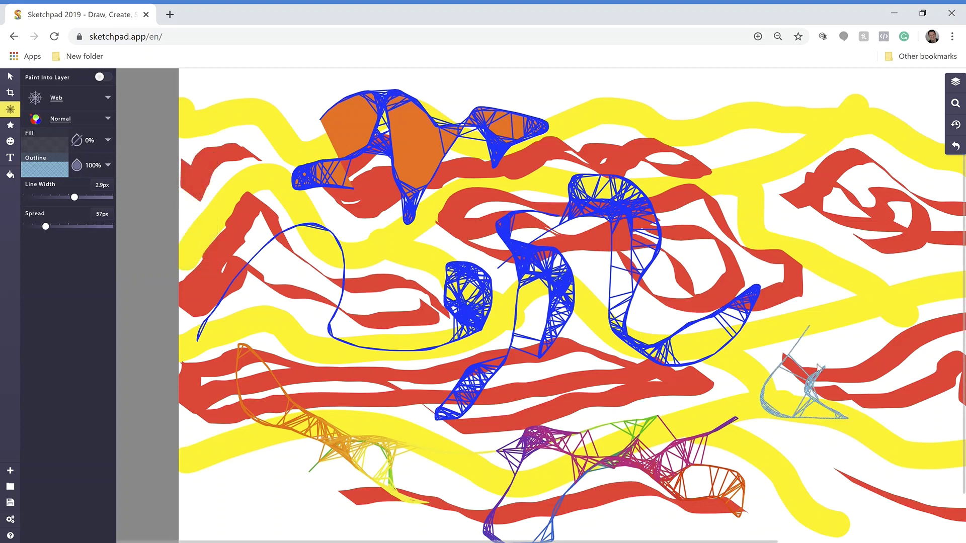
pyautogui.moveTo(832, 308)
pyautogui.mouseDown()
pyautogui.moveTo(809, 246)
pyautogui.moveTo(813, 219)
pyautogui.moveTo(748, 222)
pyautogui.moveTo(748, 240)
pyautogui.moveTo(792, 258)
pyautogui.mouseUp()
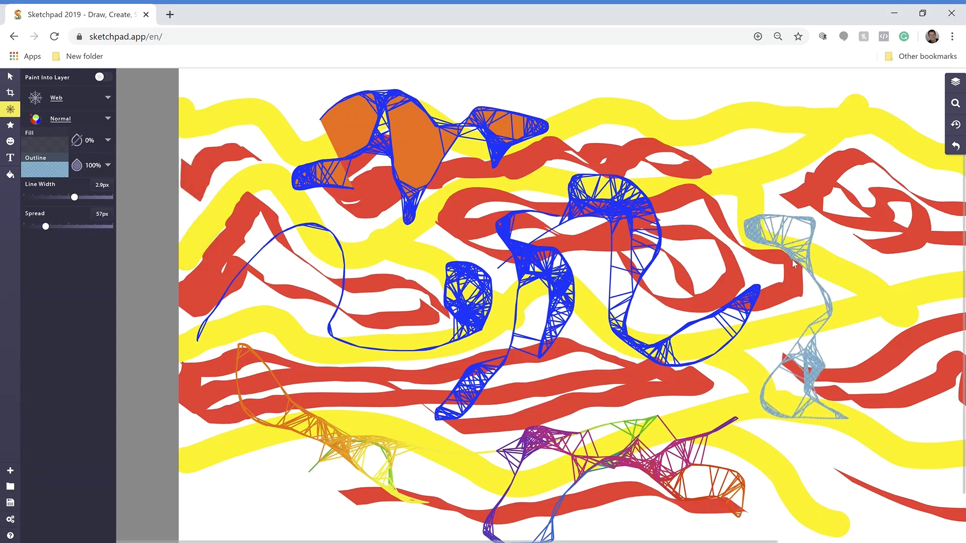
# Step: Apply a rainbow radial-gradient fill and draw large looping web shapes over the right-hand part of the drawing, reaching its right edge
pyautogui.click(49, 147)
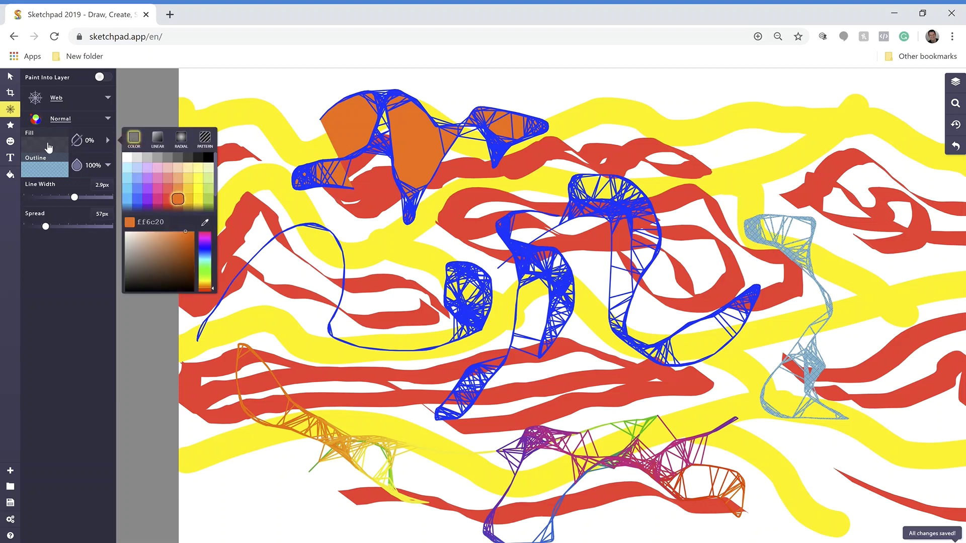
pyautogui.click(163, 145)
pyautogui.click(187, 144)
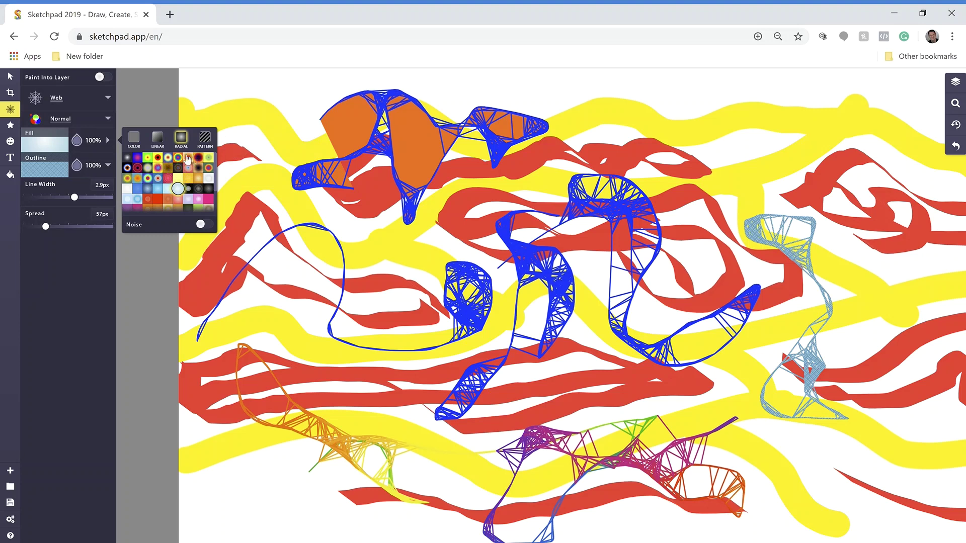
pyautogui.click(184, 161)
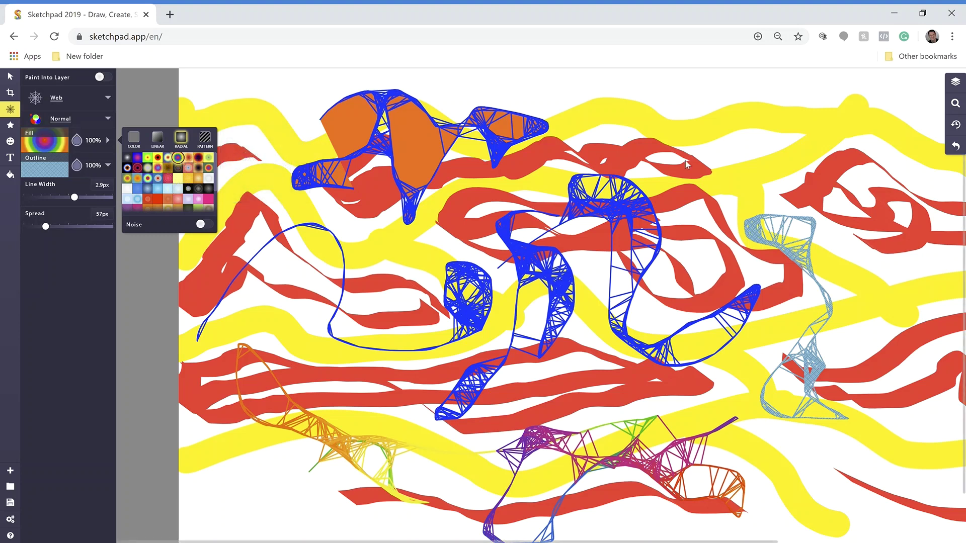
pyautogui.moveTo(680, 132)
pyautogui.mouseDown()
pyautogui.moveTo(713, 240)
pyautogui.moveTo(805, 173)
pyautogui.moveTo(860, 192)
pyautogui.moveTo(809, 180)
pyautogui.moveTo(737, 106)
pyautogui.moveTo(685, 111)
pyautogui.moveTo(656, 130)
pyautogui.moveTo(679, 145)
pyautogui.moveTo(668, 177)
pyautogui.mouseUp()
pyautogui.moveTo(675, 227)
pyautogui.mouseDown()
pyautogui.moveTo(693, 283)
pyautogui.moveTo(626, 336)
pyautogui.moveTo(588, 296)
pyautogui.moveTo(604, 254)
pyautogui.moveTo(586, 179)
pyautogui.moveTo(644, 143)
pyautogui.moveTo(675, 204)
pyautogui.moveTo(779, 222)
pyautogui.moveTo(889, 264)
pyautogui.moveTo(925, 375)
pyautogui.moveTo(964, 445)
pyautogui.mouseUp()
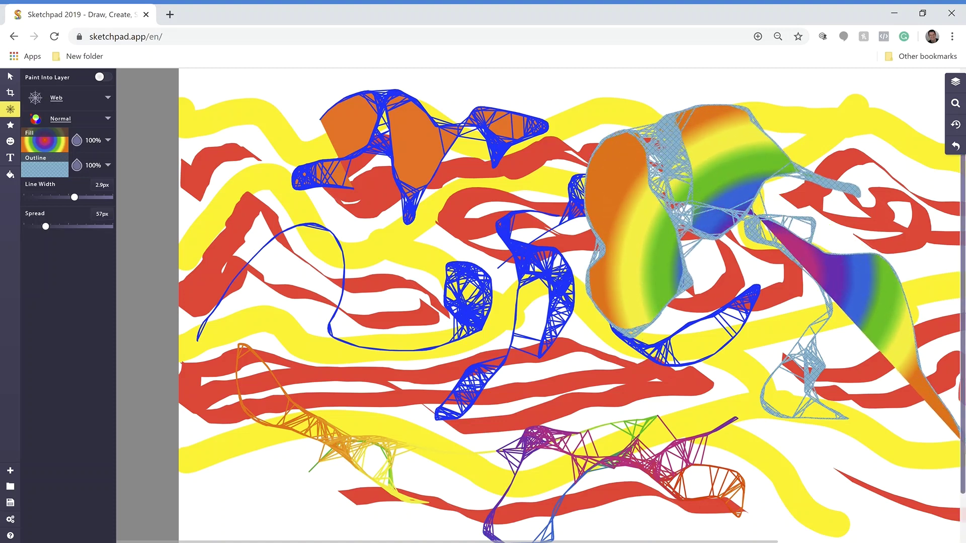
# Step: Switch to the Mirror Brush and set its outline to the solid near-black colour 1f1f1f
pyautogui.click(38, 100)
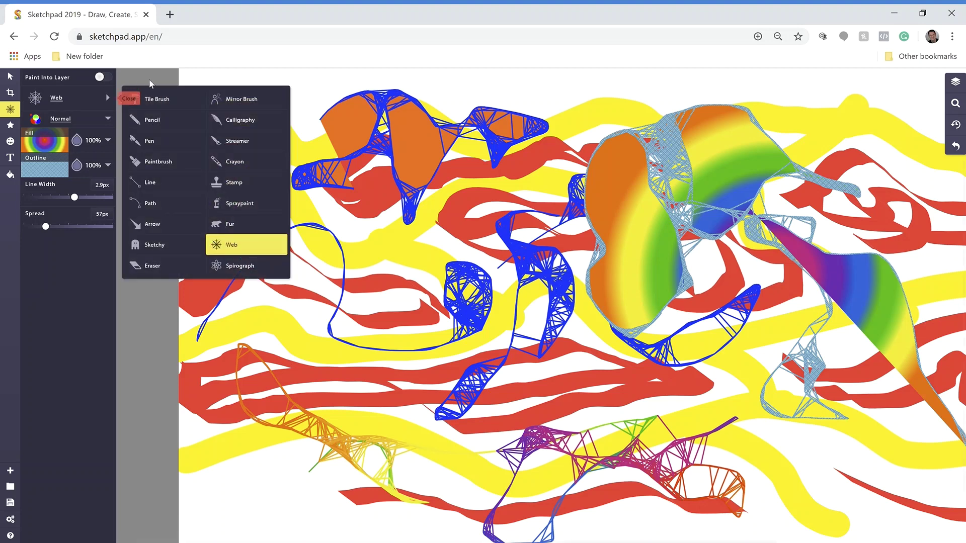
pyautogui.click(249, 93)
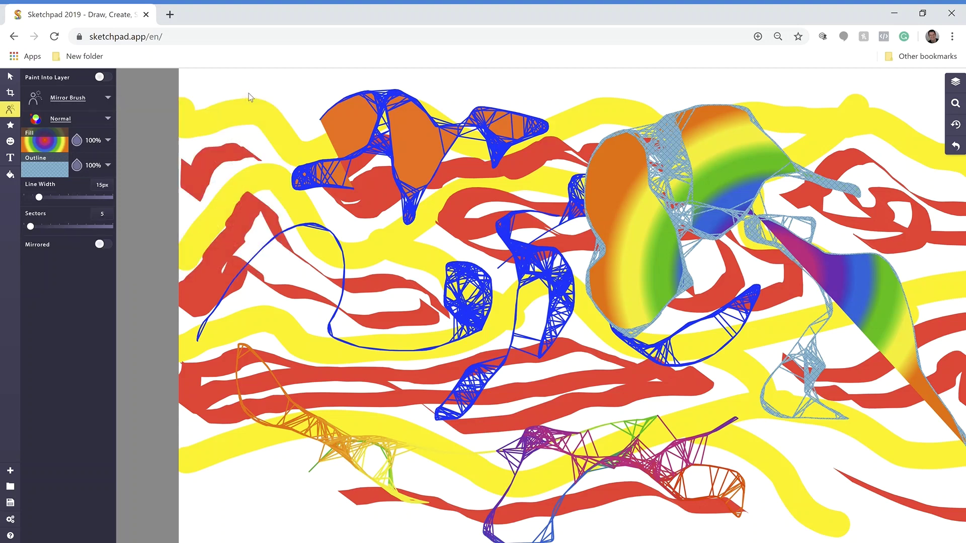
pyautogui.click(57, 175)
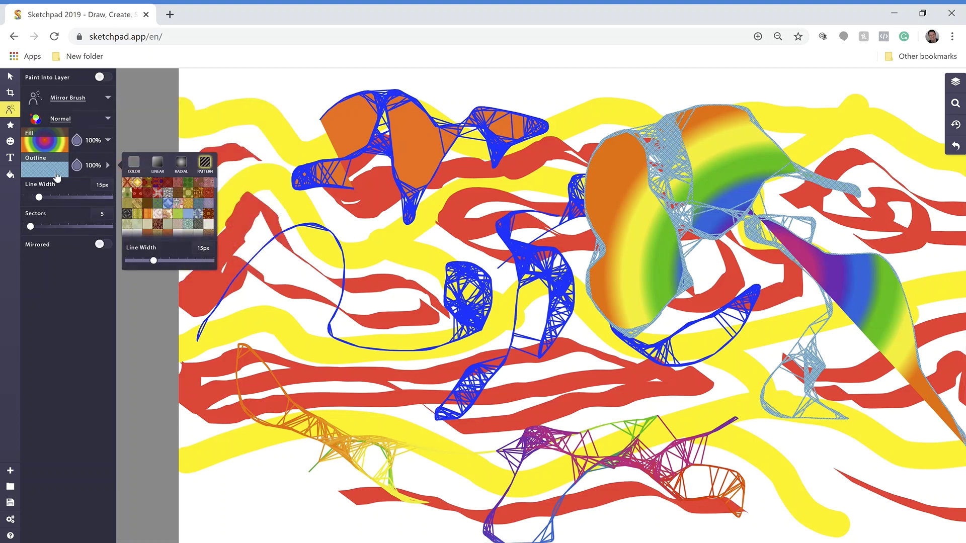
pyautogui.click(134, 164)
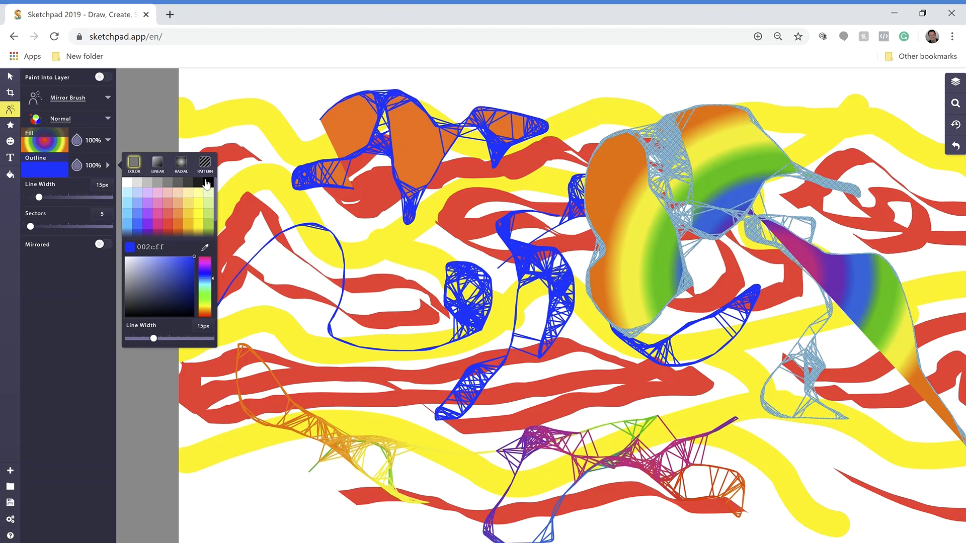
pyautogui.click(199, 182)
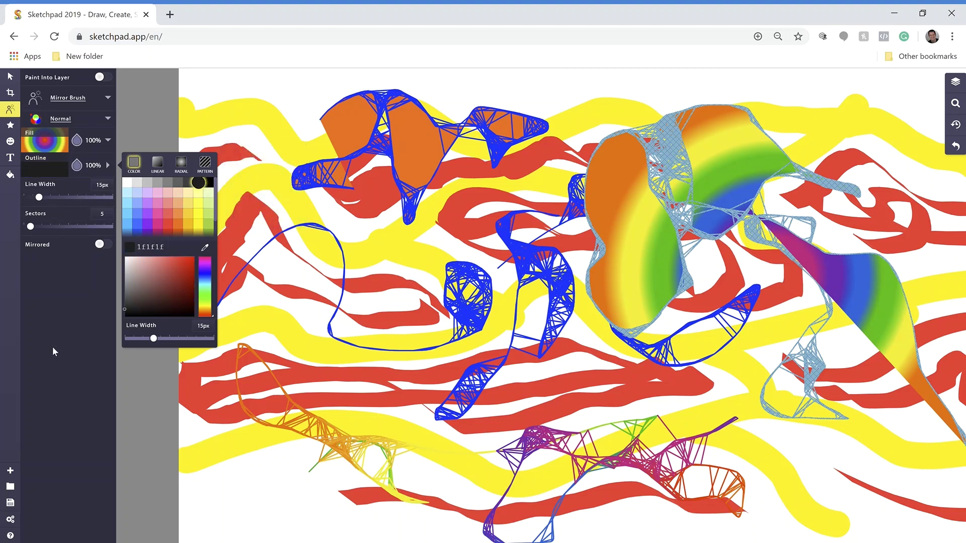
# Step: Change the Mirror Brush fill to solid white ffffff and set the fill opacity to 0%
pyautogui.click(41, 146)
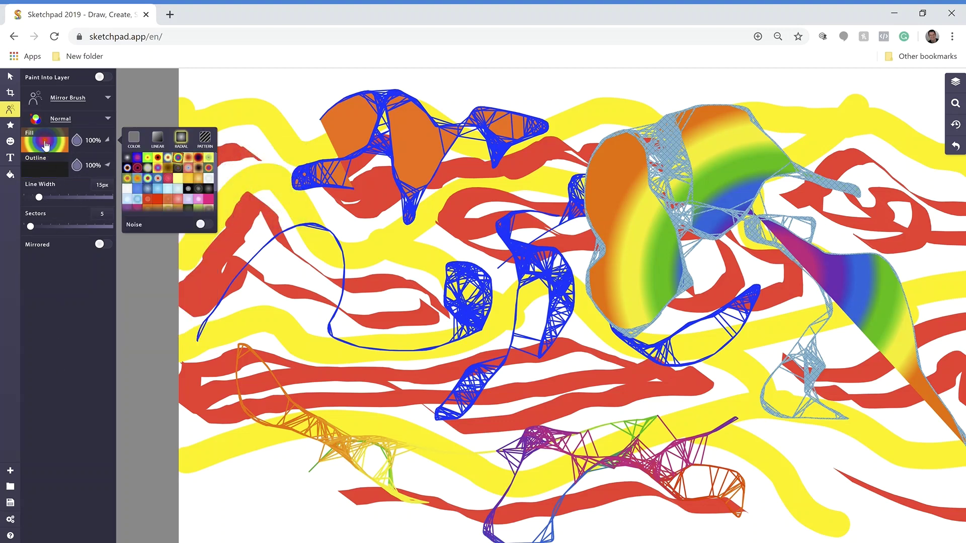
pyautogui.click(135, 140)
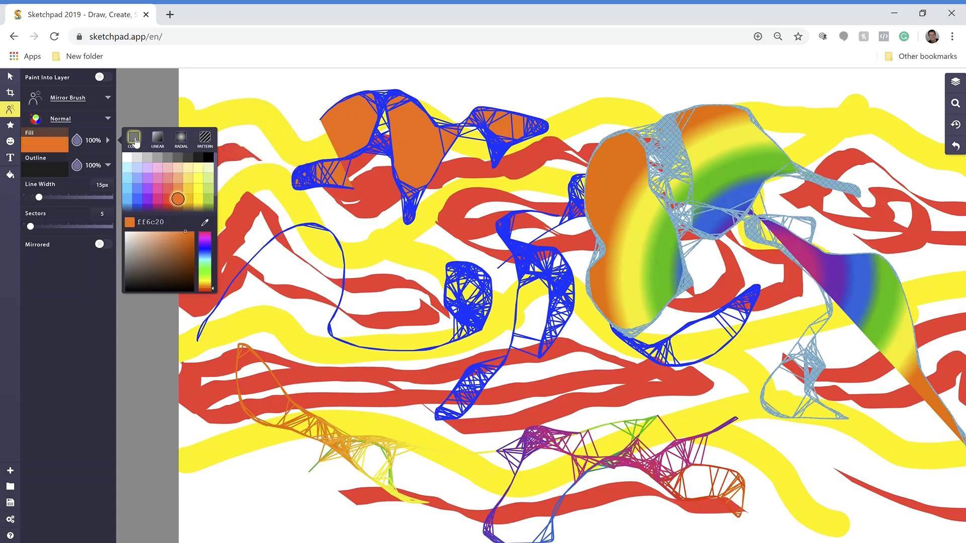
pyautogui.click(128, 158)
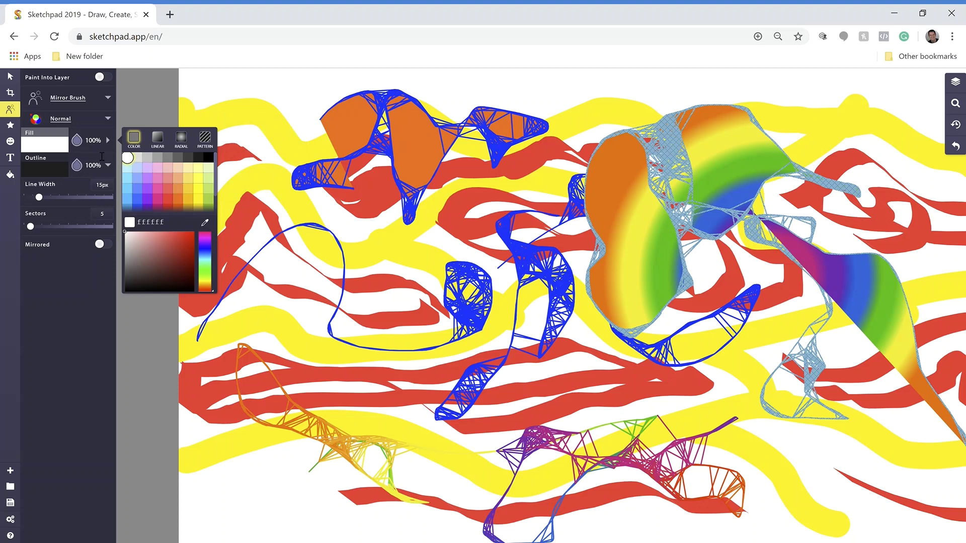
pyautogui.click(76, 142)
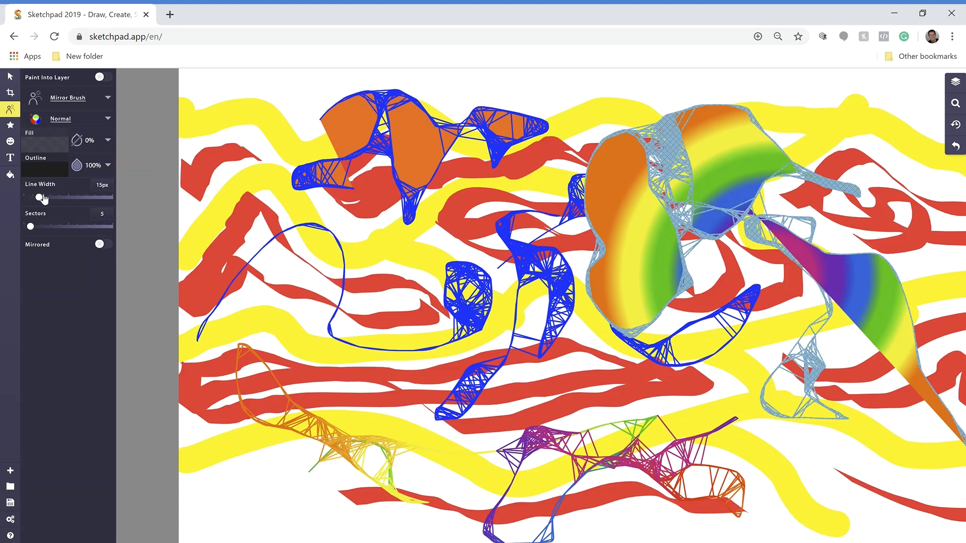
# Step: Set the line width to 11 px with 8 sectors and draw curly black Mirror Brush strokes with loops across the drawing
pyautogui.moveTo(43, 199)
pyautogui.mouseDown()
pyautogui.moveTo(59, 205)
pyautogui.moveTo(24, 215)
pyautogui.moveTo(41, 215)
pyautogui.moveTo(28, 244)
pyautogui.moveTo(40, 242)
pyautogui.moveTo(31, 244)
pyautogui.mouseUp()
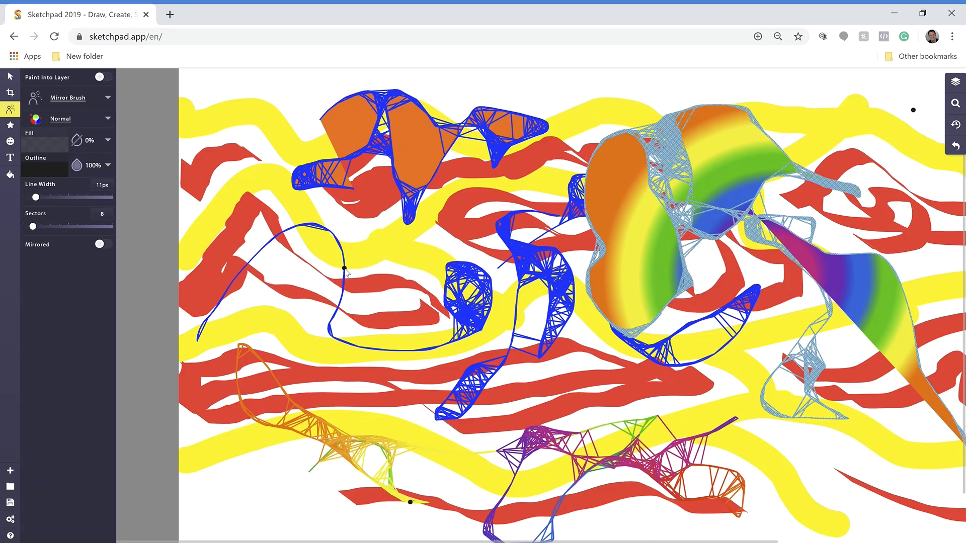
pyautogui.moveTo(344, 269)
pyautogui.mouseDown()
pyautogui.moveTo(360, 236)
pyautogui.moveTo(401, 254)
pyautogui.moveTo(433, 328)
pyautogui.moveTo(498, 330)
pyautogui.moveTo(570, 259)
pyautogui.moveTo(549, 252)
pyautogui.moveTo(543, 281)
pyautogui.moveTo(639, 282)
pyautogui.moveTo(661, 302)
pyautogui.moveTo(635, 267)
pyautogui.moveTo(582, 267)
pyautogui.moveTo(504, 227)
pyautogui.mouseUp()
pyautogui.moveTo(518, 177)
pyautogui.mouseDown()
pyautogui.moveTo(456, 148)
pyautogui.moveTo(427, 187)
pyautogui.moveTo(424, 255)
pyautogui.moveTo(370, 302)
pyautogui.moveTo(329, 304)
pyautogui.moveTo(304, 268)
pyautogui.moveTo(306, 233)
pyautogui.moveTo(339, 207)
pyautogui.moveTo(387, 216)
pyautogui.moveTo(407, 238)
pyautogui.moveTo(443, 242)
pyautogui.moveTo(464, 230)
pyautogui.moveTo(438, 202)
pyautogui.moveTo(424, 221)
pyautogui.mouseUp()
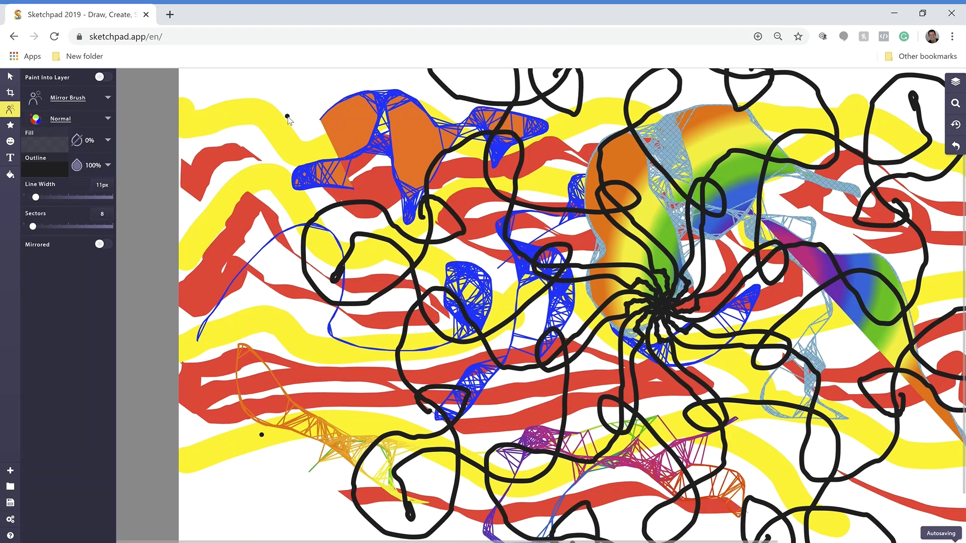
pyautogui.moveTo(287, 119)
pyautogui.mouseDown()
pyautogui.moveTo(296, 143)
pyautogui.moveTo(321, 132)
pyautogui.moveTo(307, 101)
pyautogui.moveTo(272, 105)
pyautogui.mouseUp()
pyautogui.moveTo(253, 150)
pyautogui.mouseDown()
pyautogui.moveTo(260, 209)
pyautogui.moveTo(286, 242)
pyautogui.moveTo(354, 184)
pyautogui.moveTo(378, 181)
pyautogui.moveTo(394, 212)
pyautogui.moveTo(472, 214)
pyautogui.moveTo(531, 234)
pyautogui.moveTo(657, 298)
pyautogui.mouseUp()
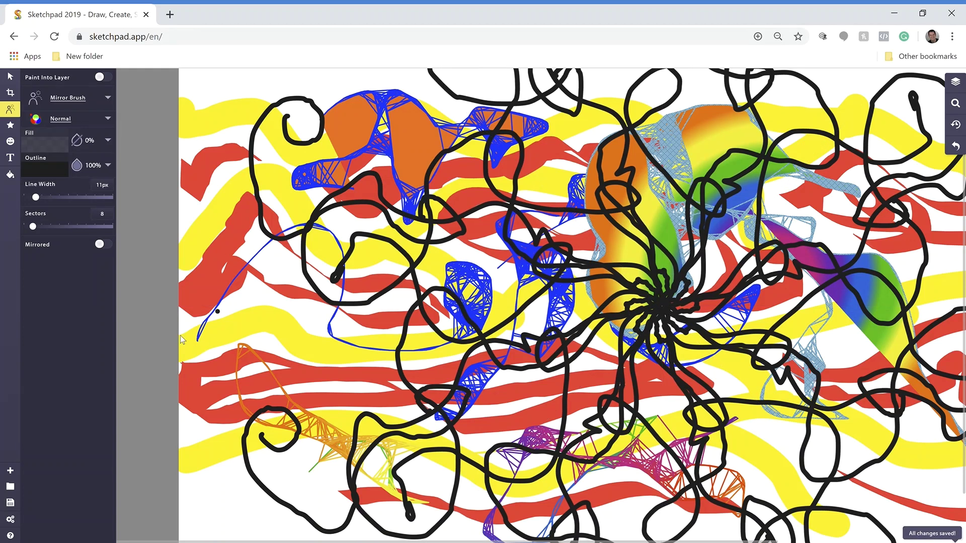
# Step: Set the line width to 48 px, draw thick black Mirror Brush strokes over the whole drawing and undo the last one
pyautogui.moveTo(35, 197)
pyautogui.mouseDown()
pyautogui.moveTo(83, 197)
pyautogui.moveTo(66, 197)
pyautogui.mouseUp()
pyautogui.click(376, 219)
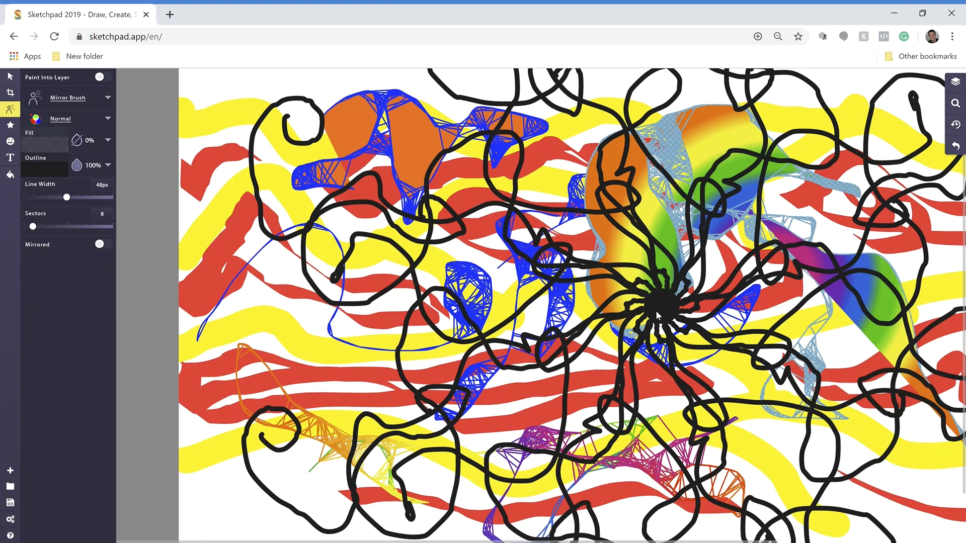
pyautogui.moveTo(659, 305)
pyautogui.mouseDown()
pyautogui.moveTo(935, 297)
pyautogui.moveTo(890, 341)
pyautogui.mouseUp()
pyautogui.moveTo(432, 269)
pyautogui.mouseDown()
pyautogui.moveTo(603, 279)
pyautogui.moveTo(522, 301)
pyautogui.moveTo(282, 297)
pyautogui.moveTo(297, 212)
pyautogui.moveTo(270, 284)
pyautogui.moveTo(297, 221)
pyautogui.moveTo(352, 189)
pyautogui.moveTo(453, 201)
pyautogui.moveTo(367, 274)
pyautogui.mouseUp()
pyautogui.moveTo(299, 285)
pyautogui.mouseDown()
pyautogui.moveTo(222, 292)
pyautogui.moveTo(215, 219)
pyautogui.moveTo(306, 159)
pyautogui.moveTo(404, 162)
pyautogui.moveTo(308, 142)
pyautogui.moveTo(261, 161)
pyautogui.moveTo(244, 123)
pyautogui.moveTo(345, 98)
pyautogui.moveTo(381, 183)
pyautogui.moveTo(216, 385)
pyautogui.moveTo(287, 307)
pyautogui.moveTo(249, 373)
pyautogui.moveTo(347, 333)
pyautogui.moveTo(290, 348)
pyautogui.moveTo(325, 349)
pyautogui.moveTo(274, 413)
pyautogui.moveTo(202, 377)
pyautogui.moveTo(222, 270)
pyautogui.moveTo(169, 280)
pyautogui.moveTo(201, 452)
pyautogui.moveTo(172, 522)
pyautogui.moveTo(146, 524)
pyautogui.moveTo(442, 519)
pyautogui.moveTo(629, 437)
pyautogui.mouseUp()
pyautogui.hotkey('ctrl', 'z')
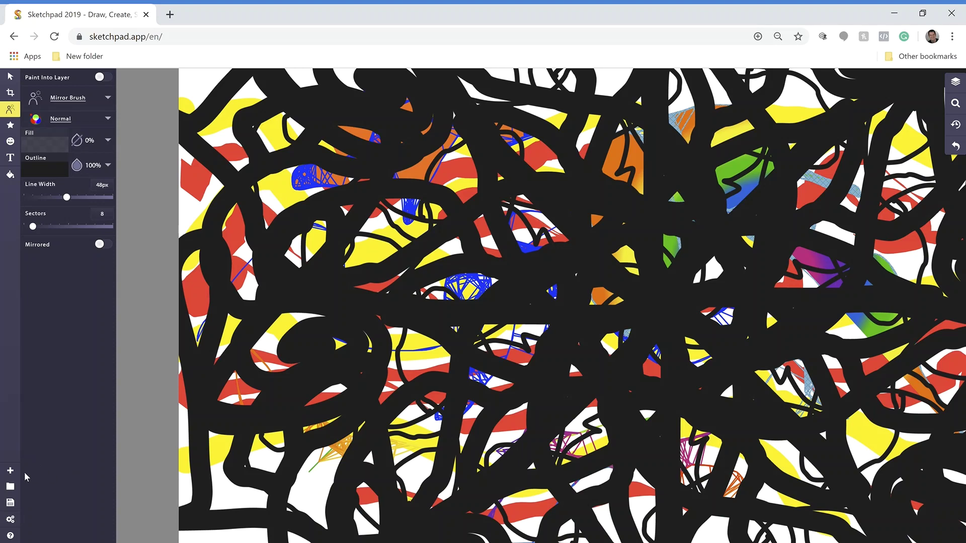
# Step: Insert the smile cat clipart into the centre of the drawing
pyautogui.hotkey('ctrl', '-')
pyautogui.hotkey('ctrl', '-')
pyautogui.hotkey('ctrl', '-')
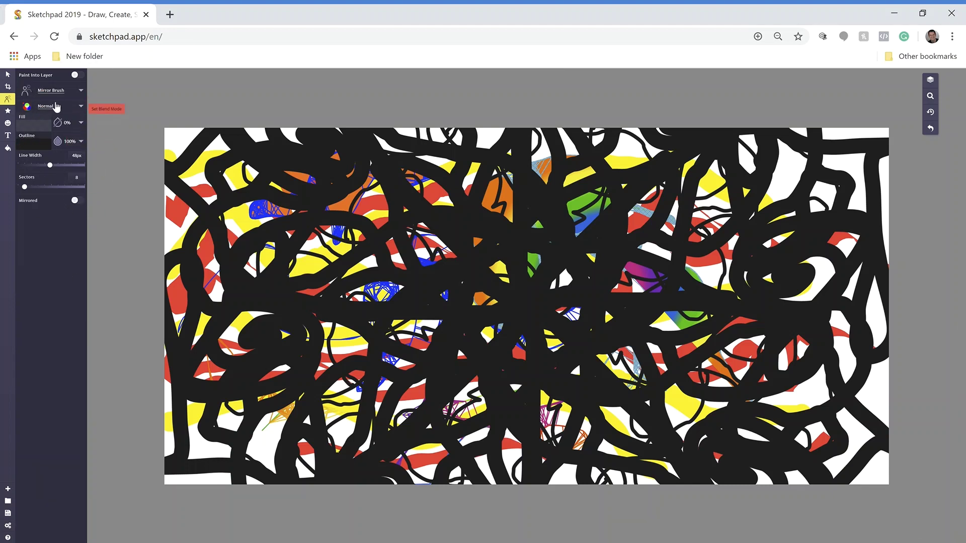
pyautogui.click(175, 134)
pyautogui.click(9, 124)
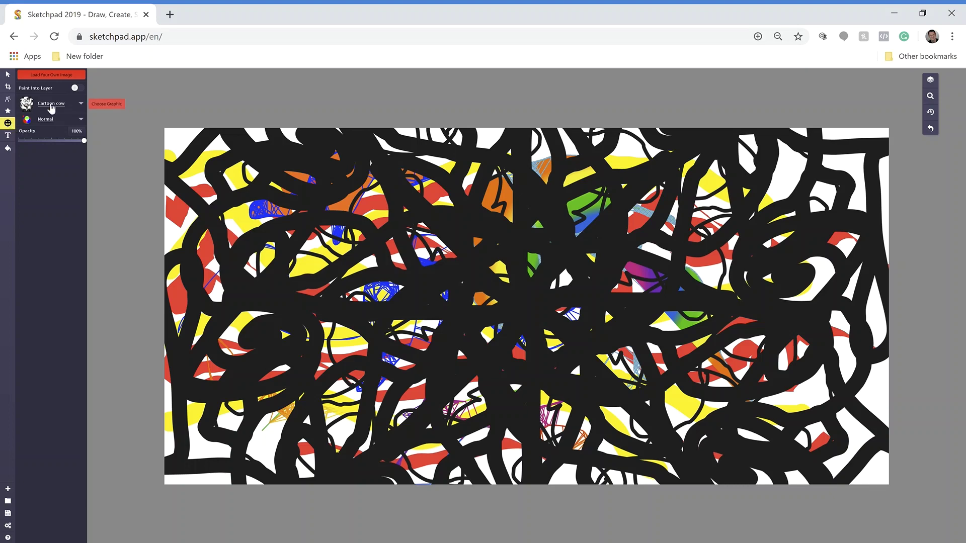
pyautogui.click(51, 105)
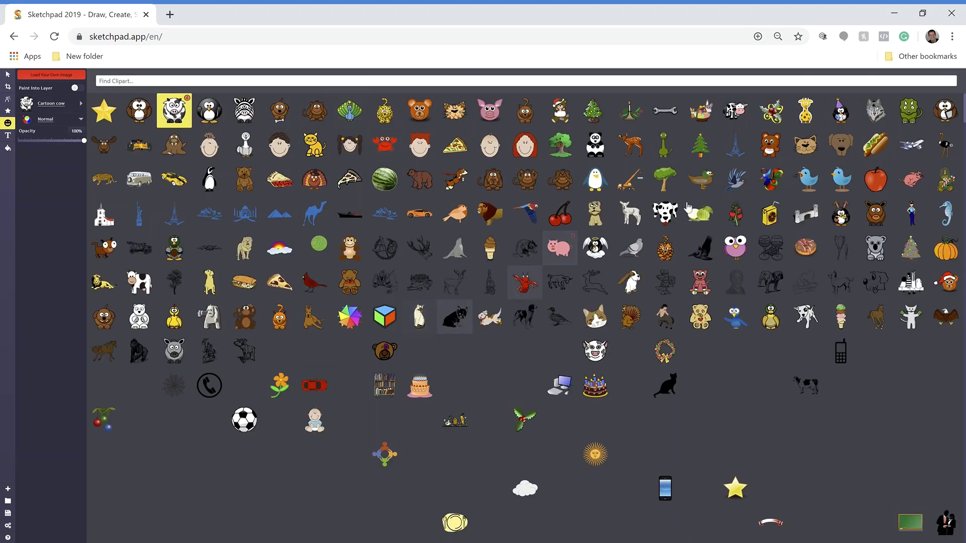
pyautogui.click(596, 321)
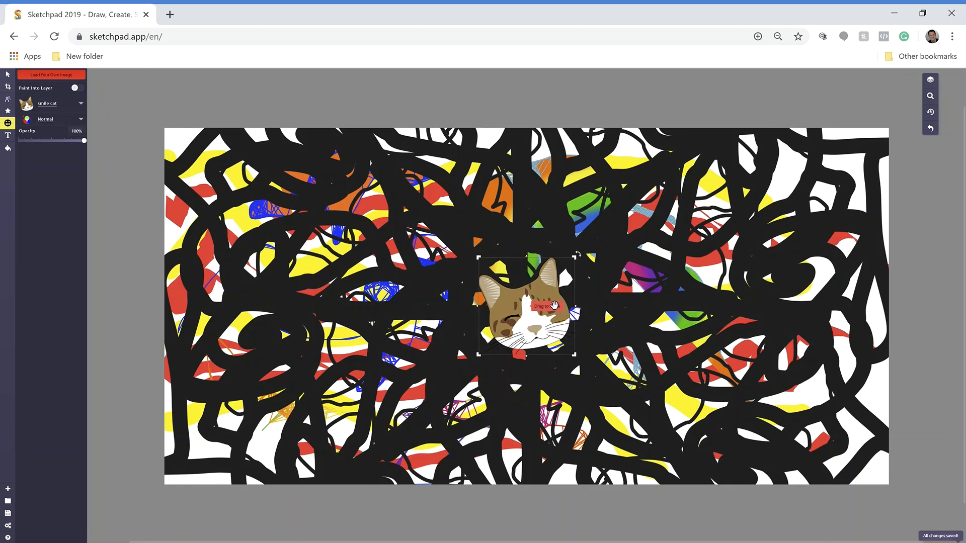
# Step: Move the cat clipart to the upper-left area of the drawing, rotate it and enlarge it to cover much of the left half
pyautogui.moveTo(546, 290); pyautogui.dragTo(284, 207)
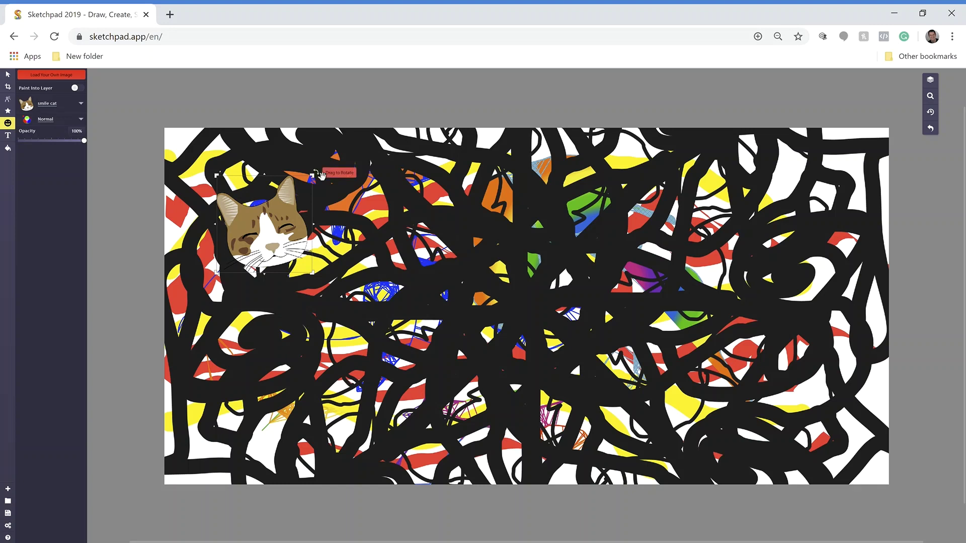
pyautogui.moveTo(322, 175); pyautogui.dragTo(300, 164)
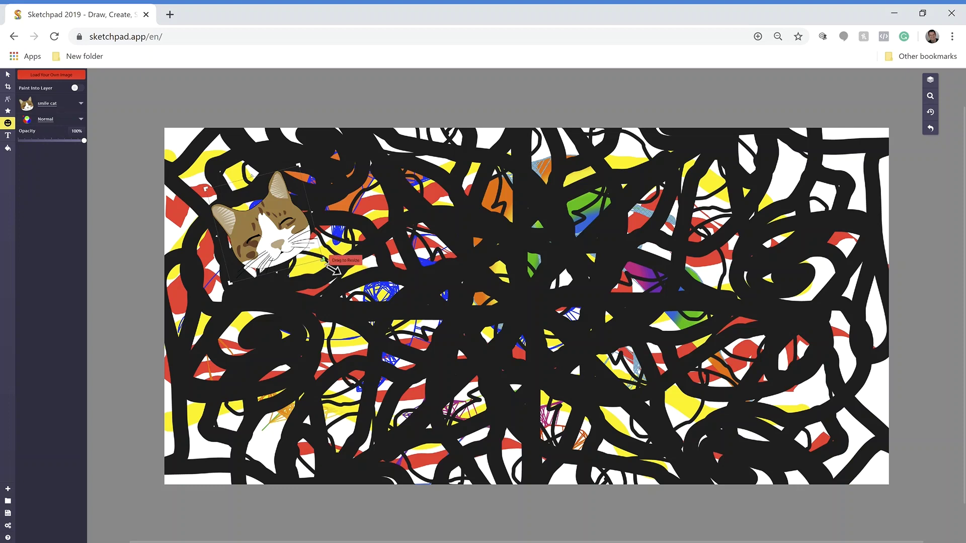
pyautogui.moveTo(366, 284); pyautogui.dragTo(297, 202)
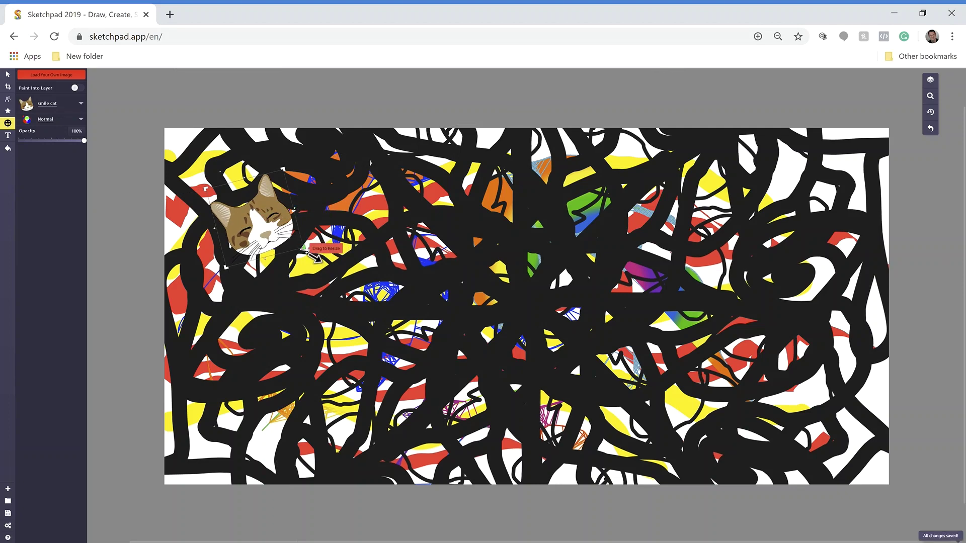
pyautogui.moveTo(316, 256); pyautogui.dragTo(451, 373)
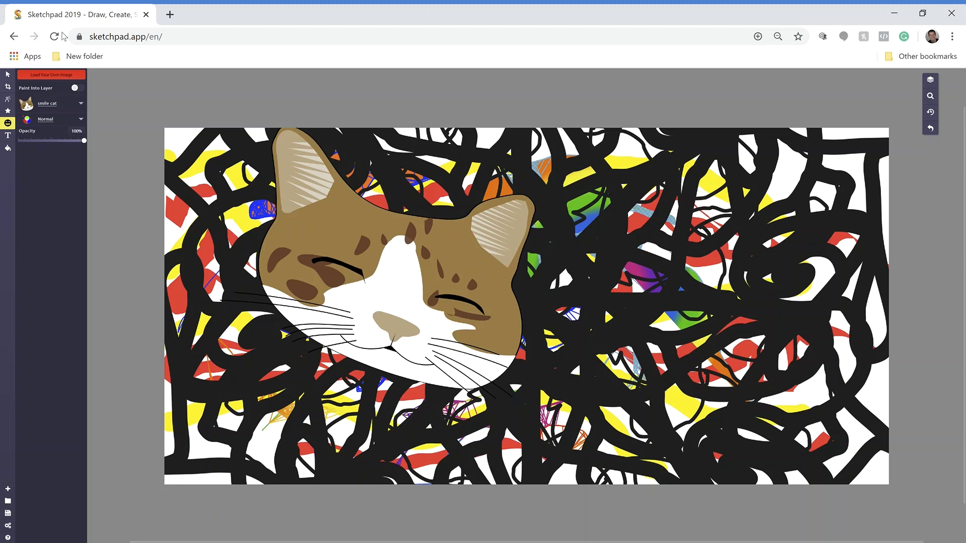
# Step: Select the cat clipart and delete it from the drawing
pyautogui.click(8, 75)
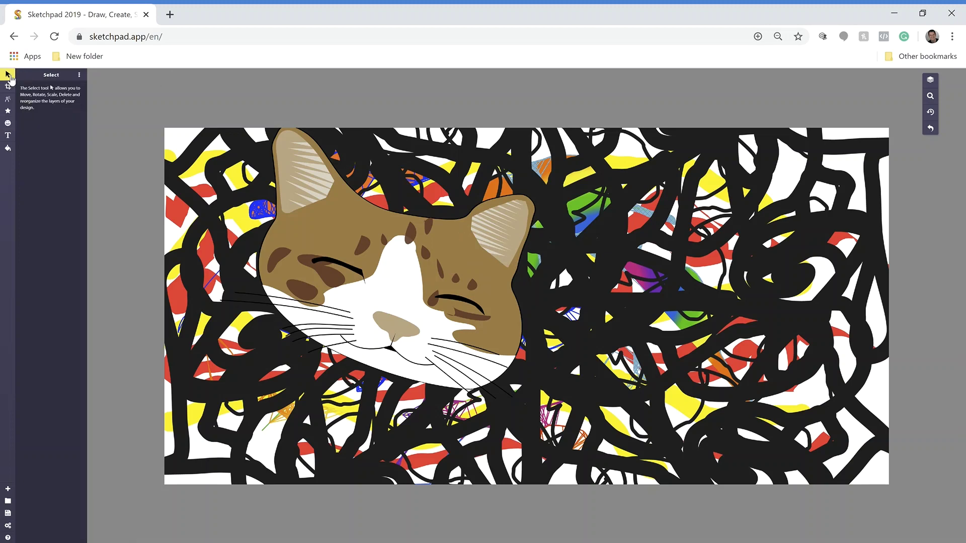
pyautogui.click(388, 249)
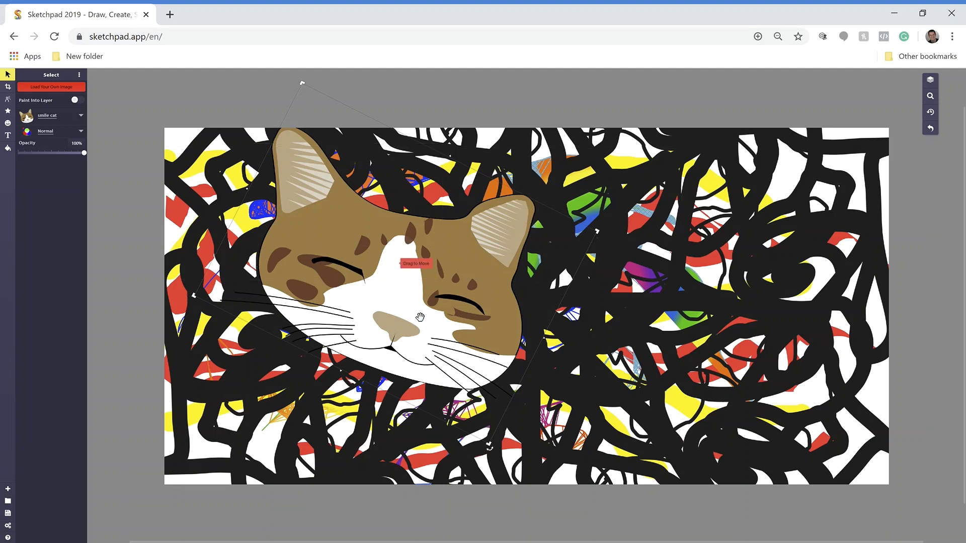
pyautogui.press('Delete')
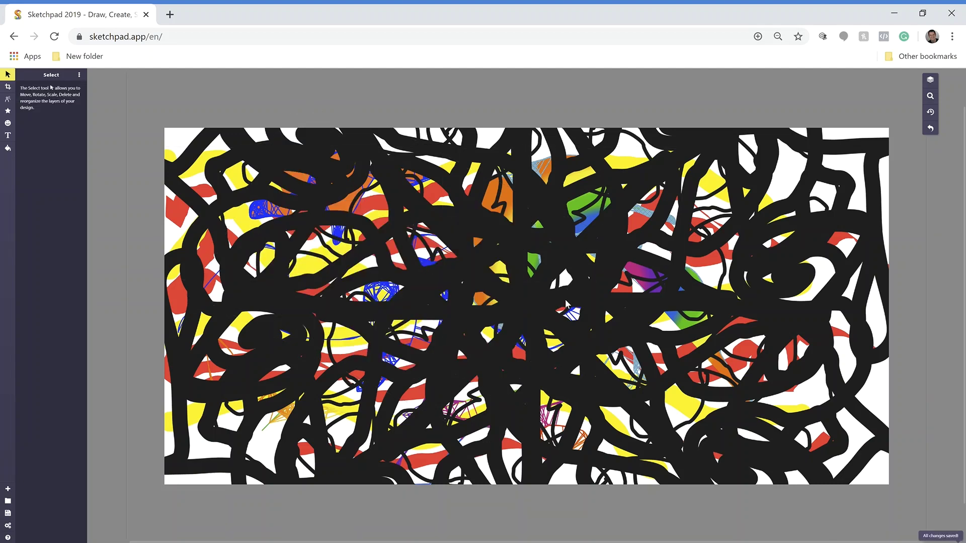
# Step: Select a thin 11 px black Mirror Brush stroke and shift it slightly within the drawing
pyautogui.click(572, 307)
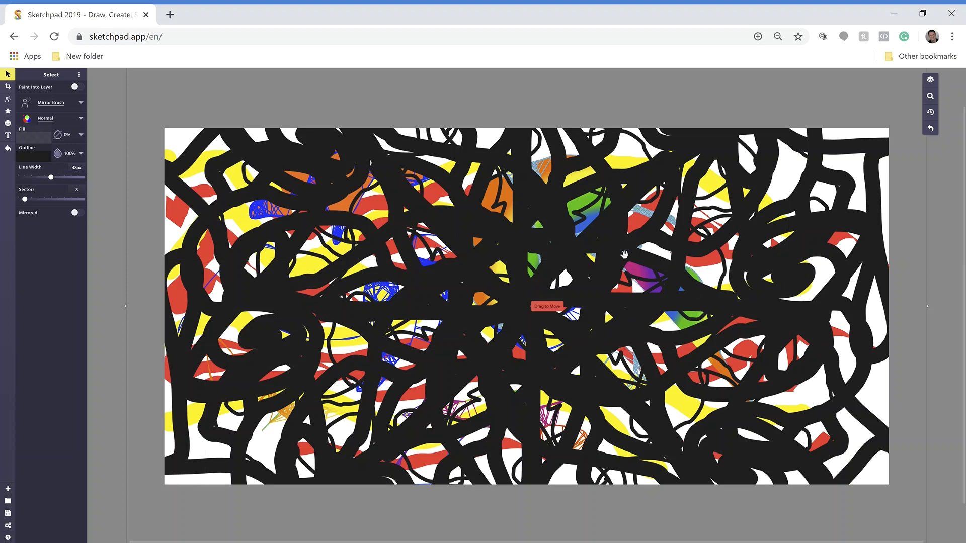
pyautogui.click(589, 267)
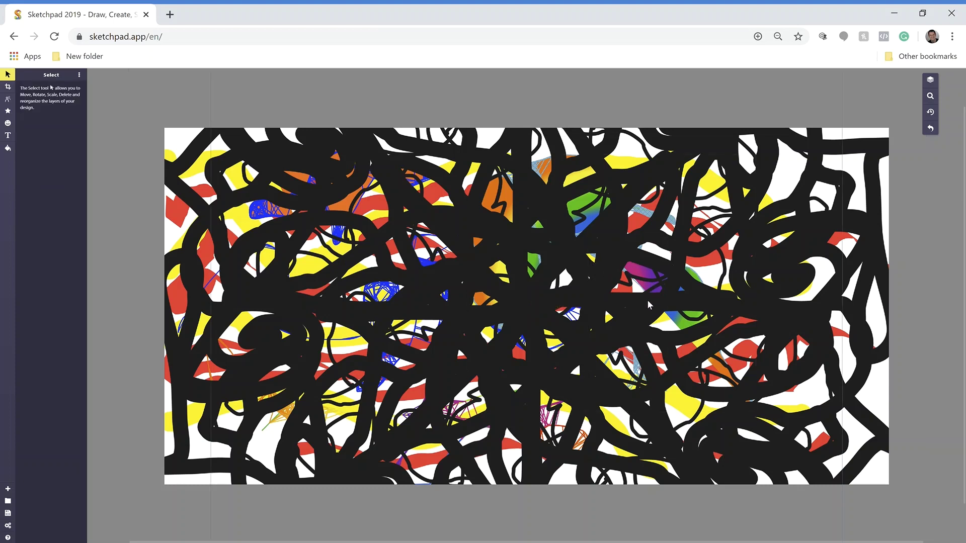
pyautogui.moveTo(647, 300)
pyautogui.mouseDown()
pyautogui.moveTo(465, 303)
pyautogui.moveTo(447, 236)
pyautogui.moveTo(721, 282)
pyautogui.moveTo(657, 281)
pyautogui.mouseUp()
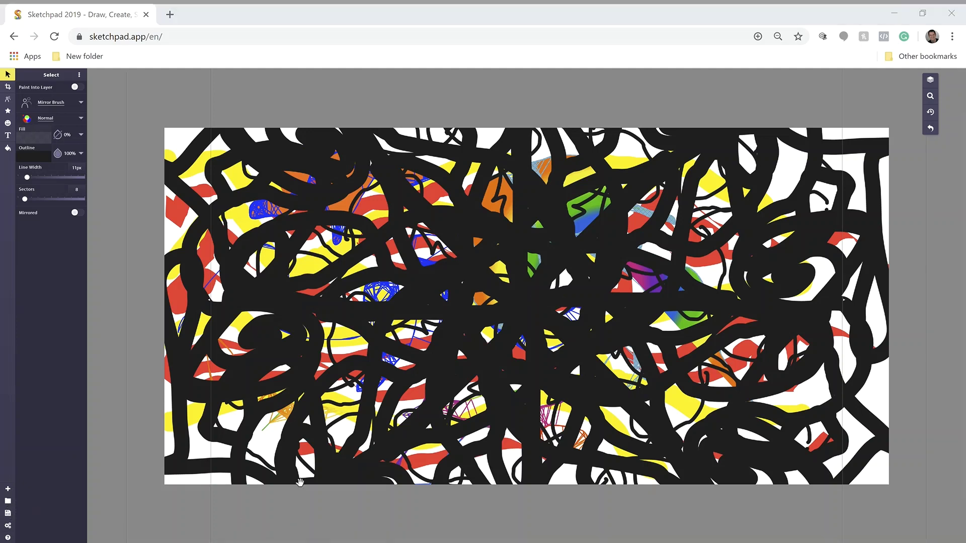
# Step: Download the drawing as a PDF and open the downloaded My Drawing.pdf to view the whole page
pyautogui.click(9, 513)
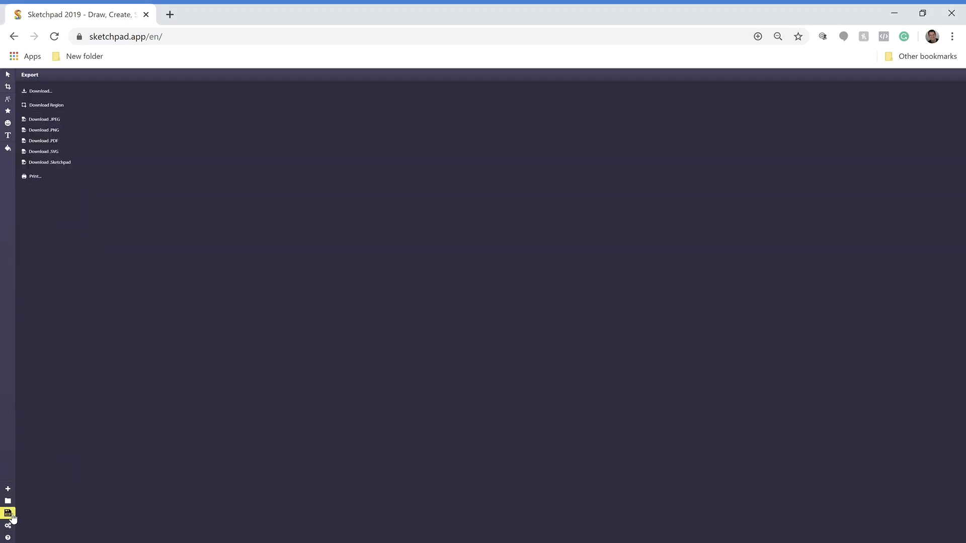
pyautogui.click(53, 141)
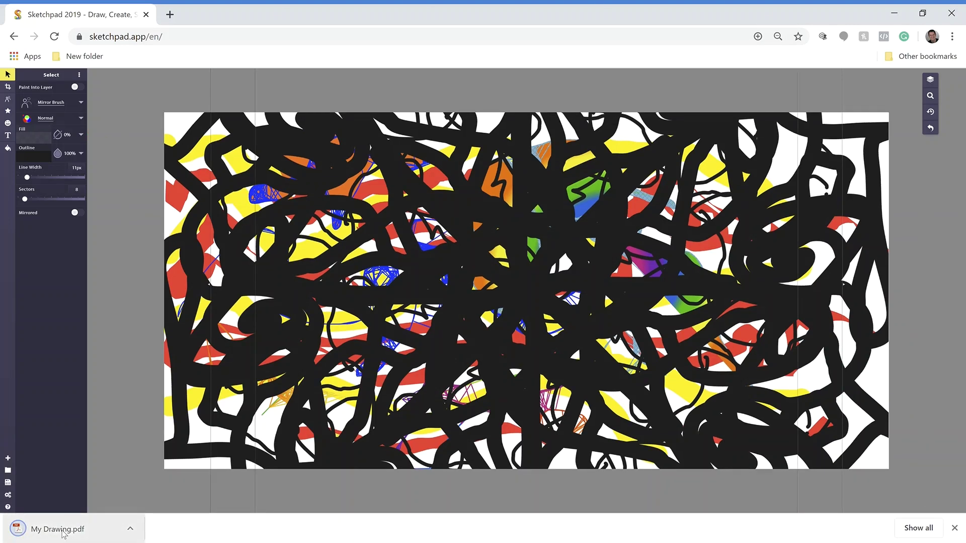
pyautogui.click(61, 534)
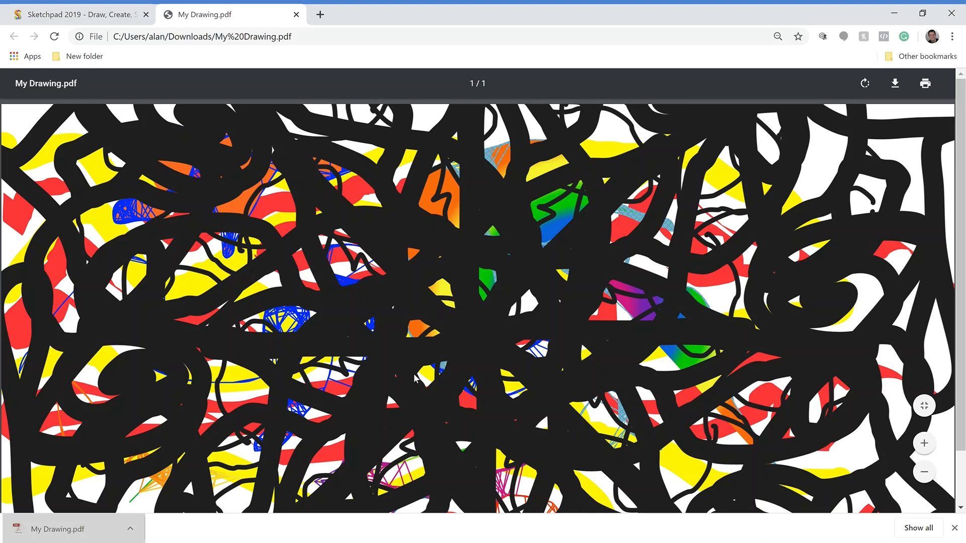
pyautogui.hotkey('ctrl', '-')
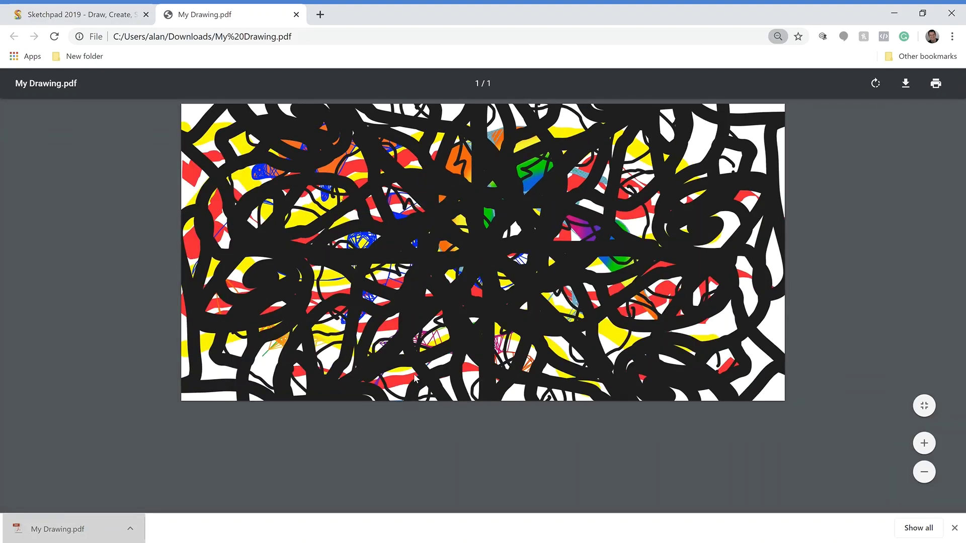